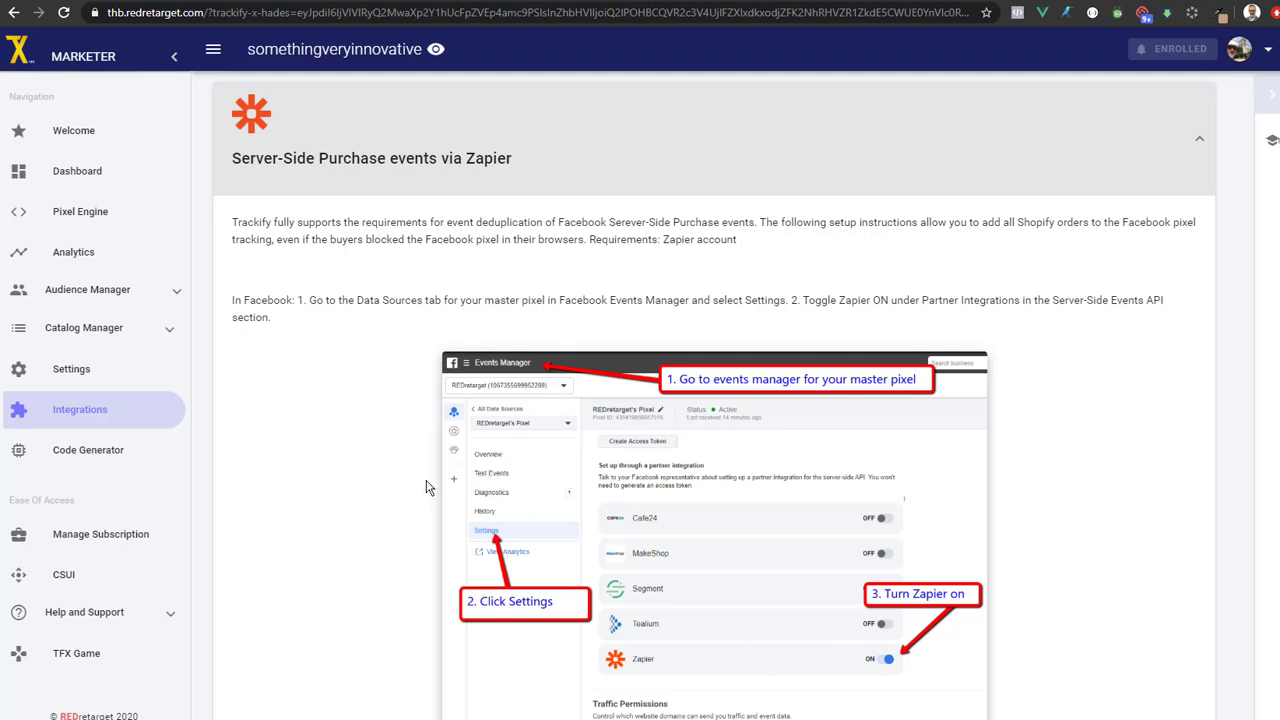
Review the Facebook setup instructions, switch to Events Manager and examine the Zapier partner integration in the settings of REDretarget's Pixel
scroll(422, 490, "down", 3)
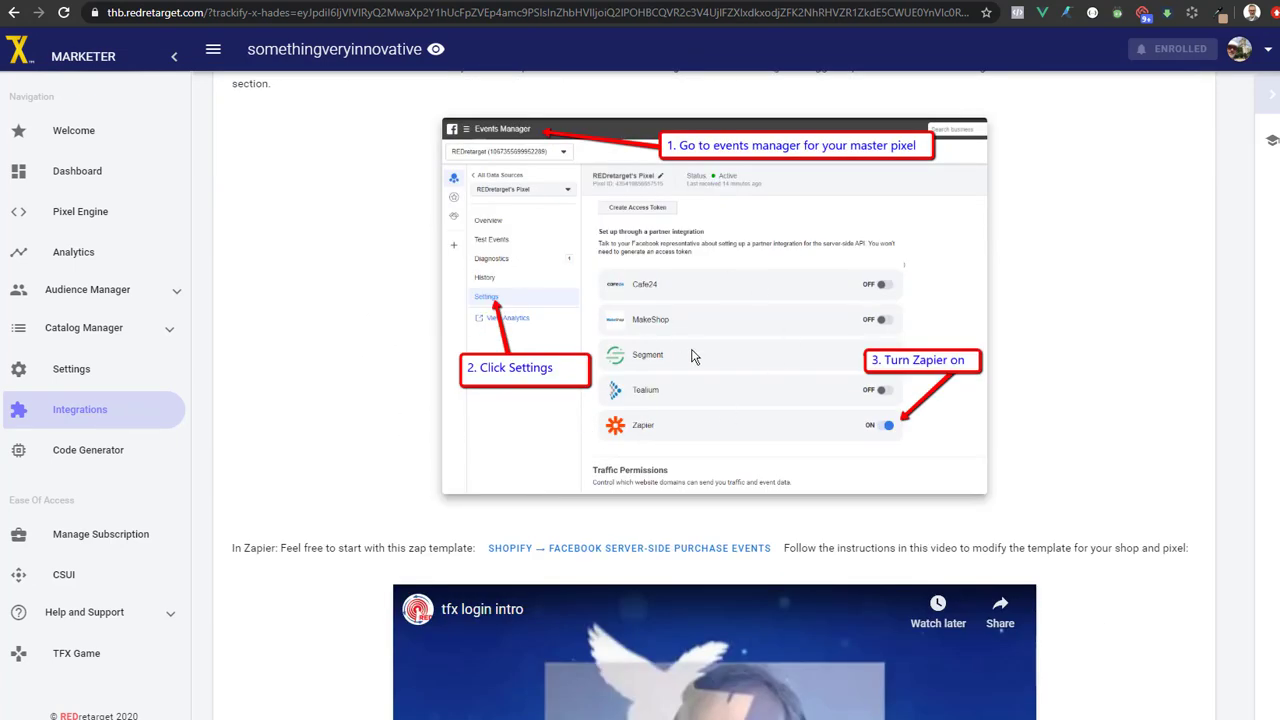
scroll(662, 267, "up", 1)
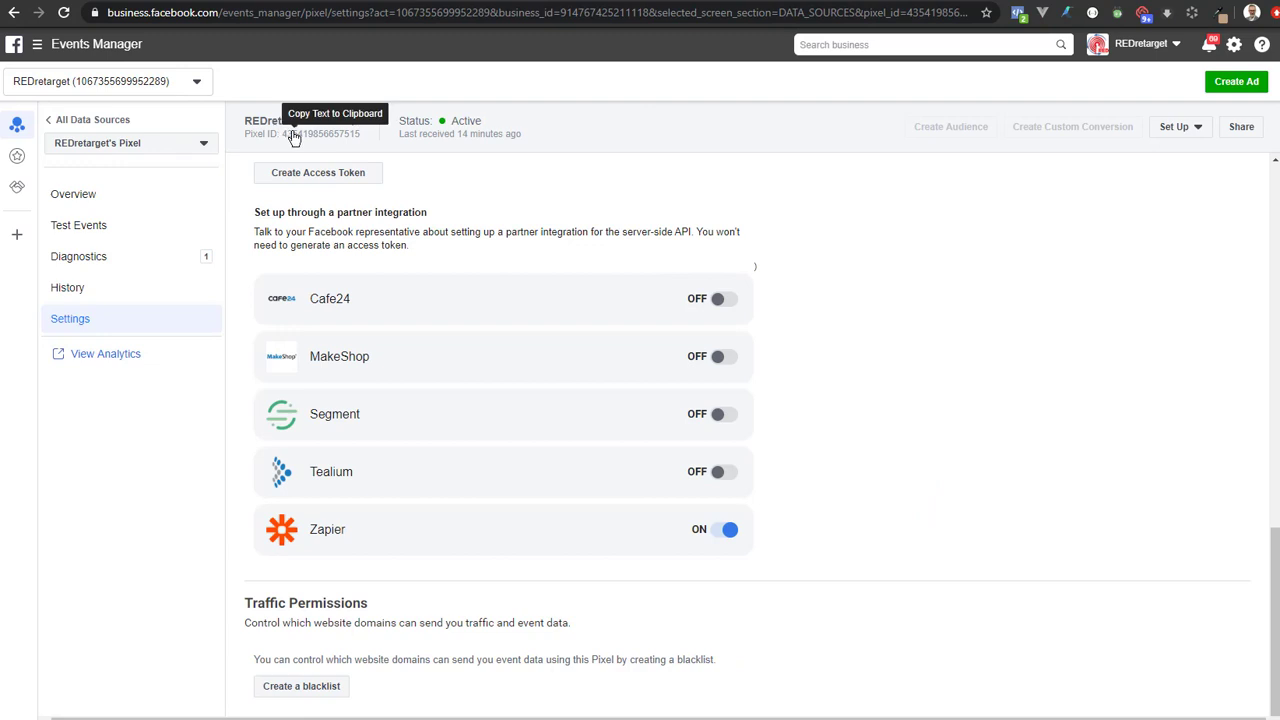
scroll(454, 243, "up", 2)
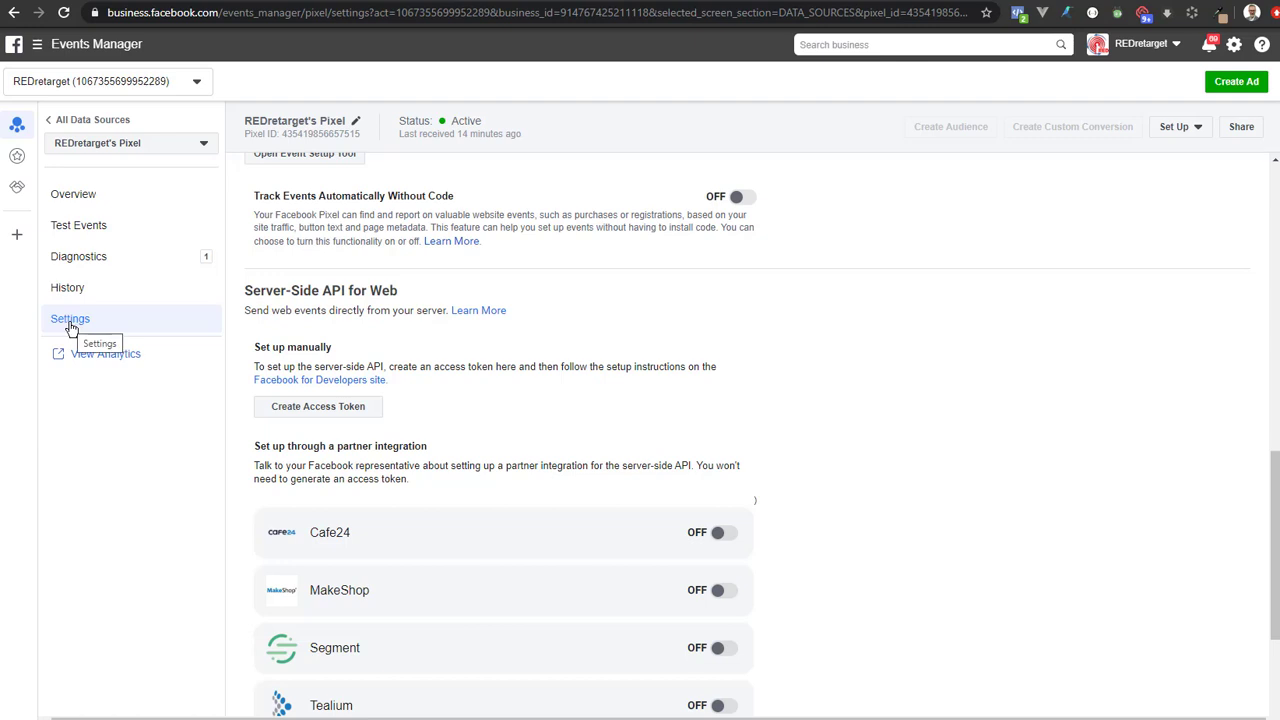
scroll(611, 483, "down", 2)
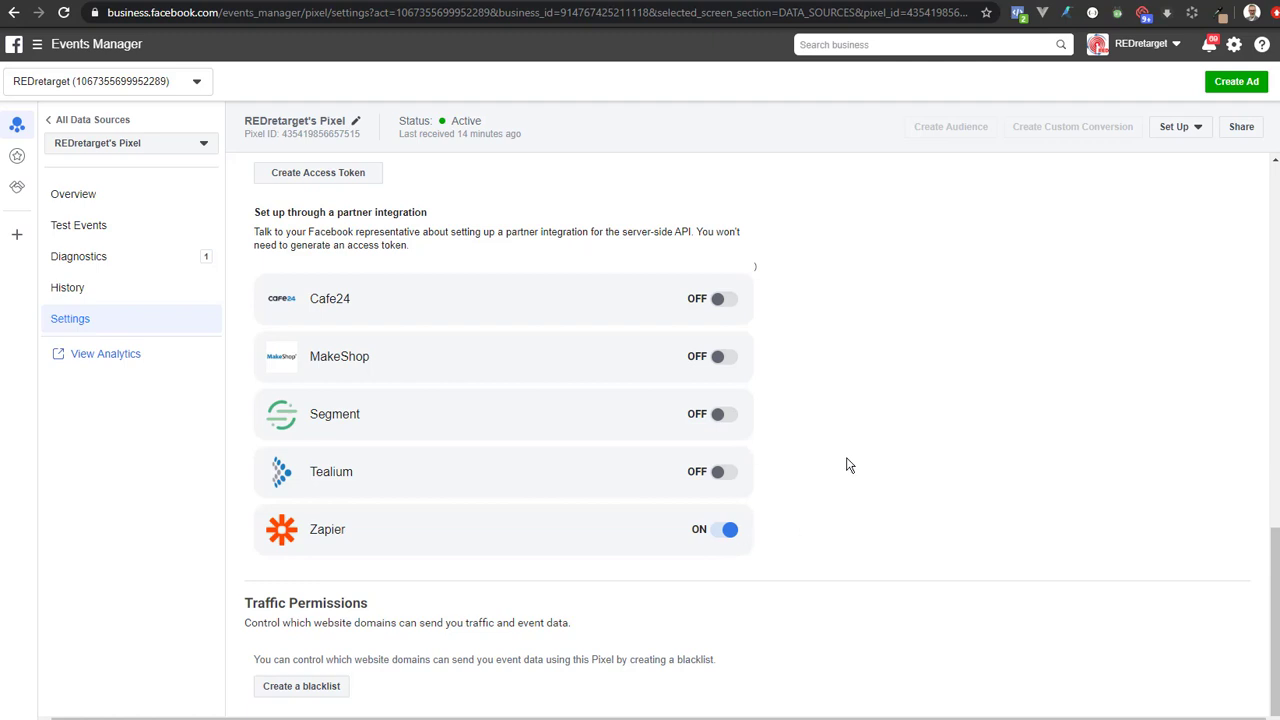
scroll(834, 466, "up", 2)
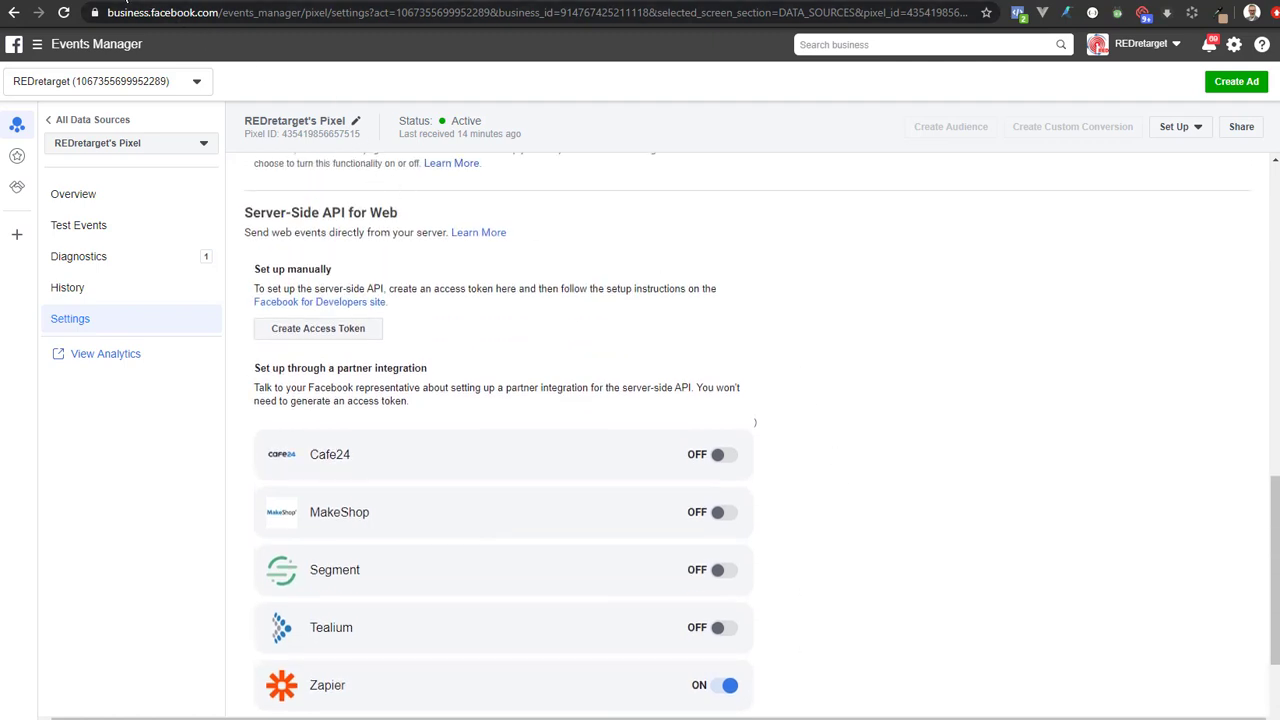
Return to the Trackify instructions, open the "Shopify → Facebook Server-Side Purchase Events" template in Zapier and use this Zap
left_click(355, 2)
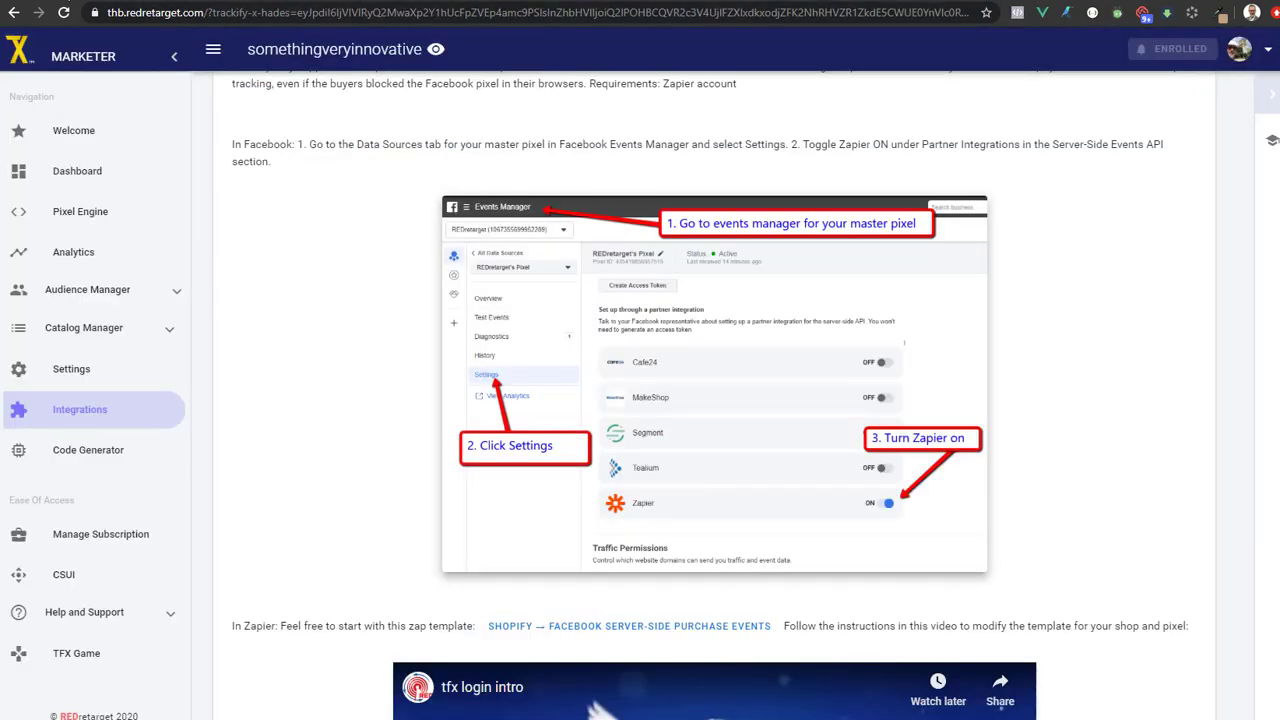
scroll(372, 463, "down", 2)
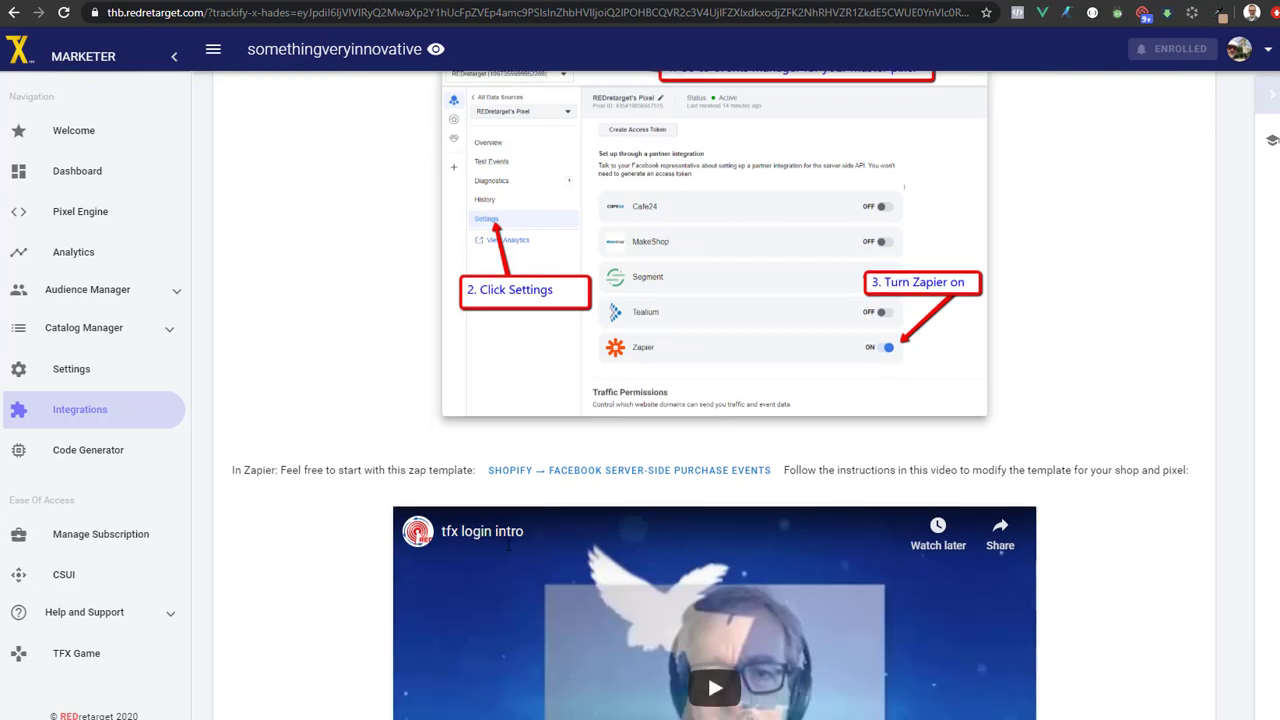
left_click(614, 478)
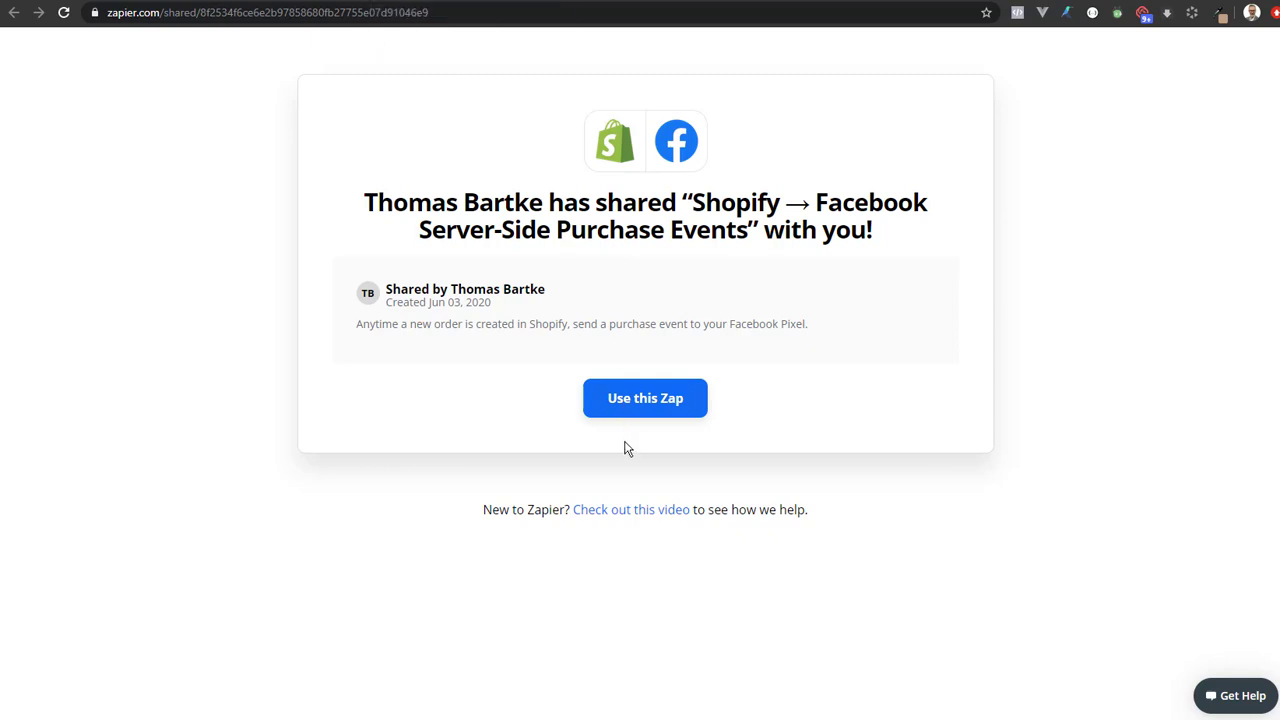
left_click(640, 403)
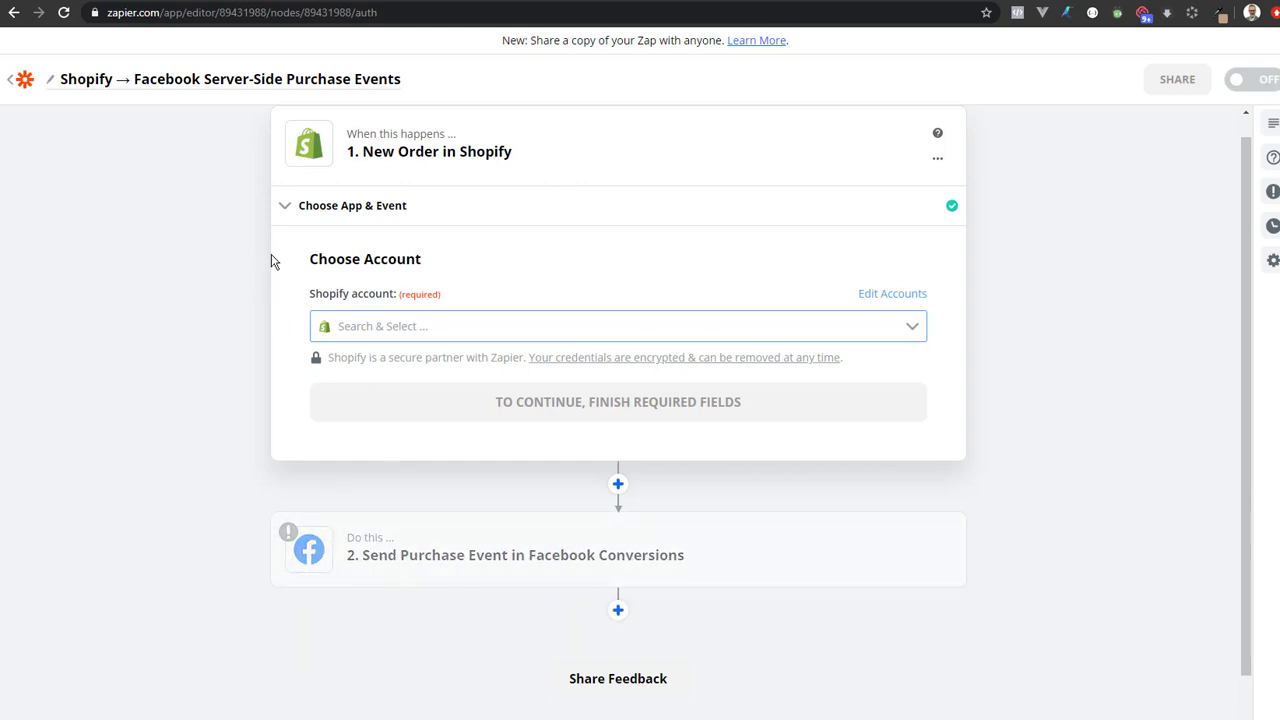
Choose MugEmpire Shopify as the account for the New Order trigger and continue to its test
left_click(442, 328)
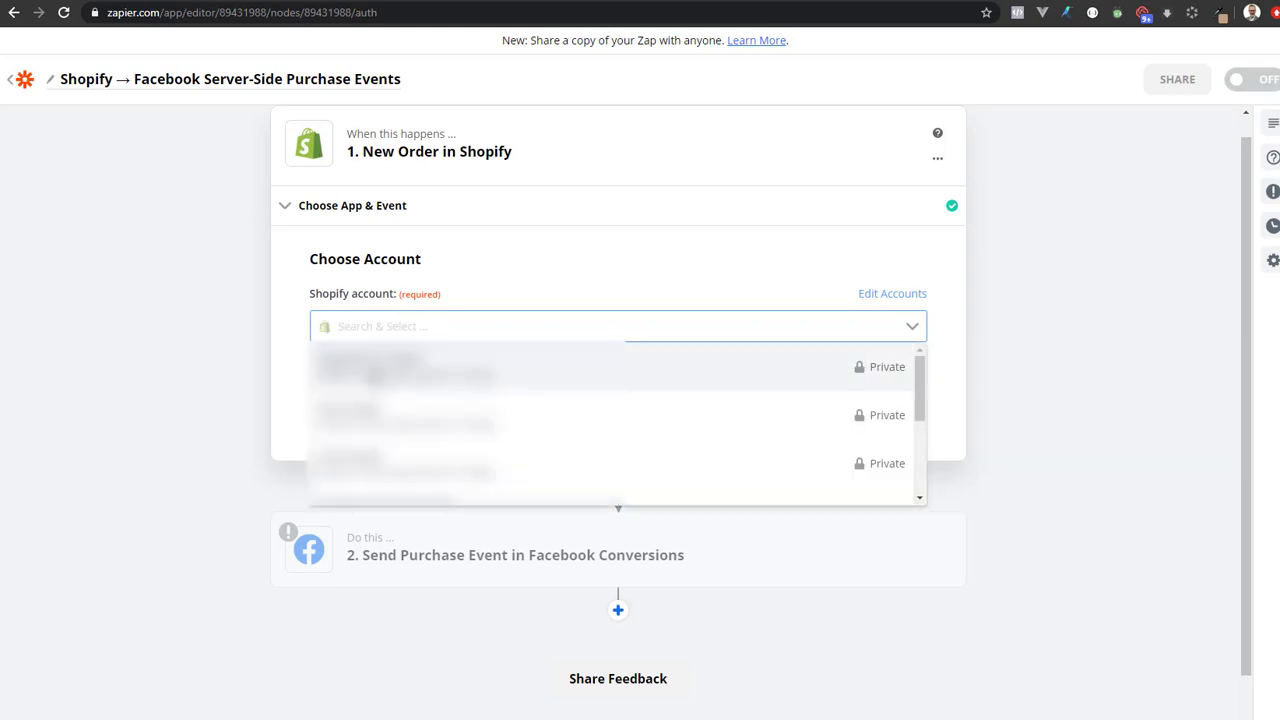
left_click(374, 377)
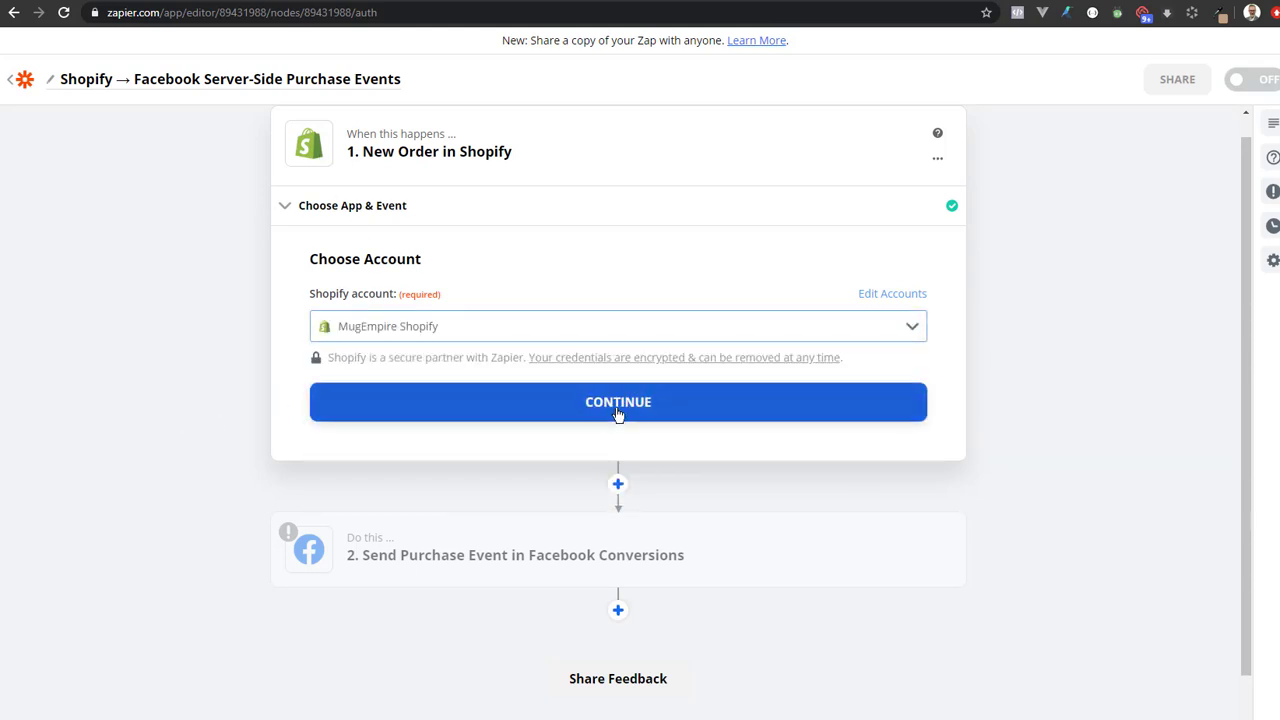
left_click(618, 408)
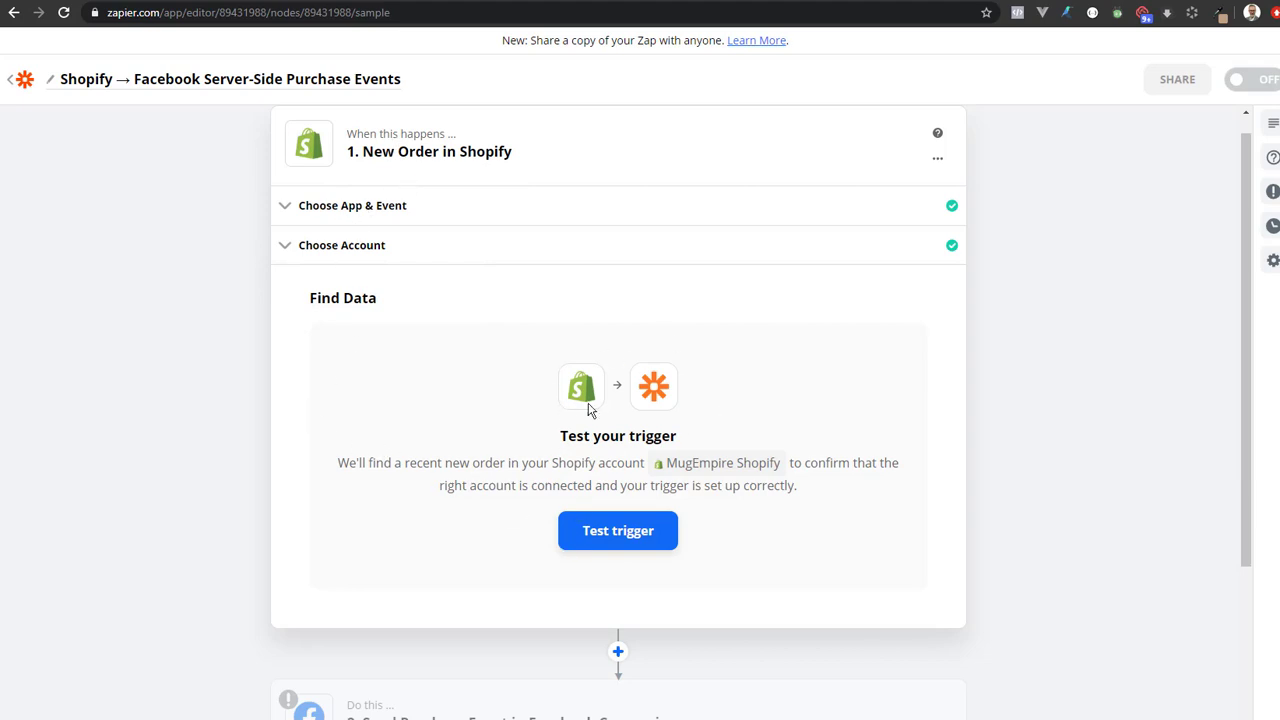
Test the Shopify trigger, review the sample order's data and continue to the Facebook Conversions action
left_click(610, 540)
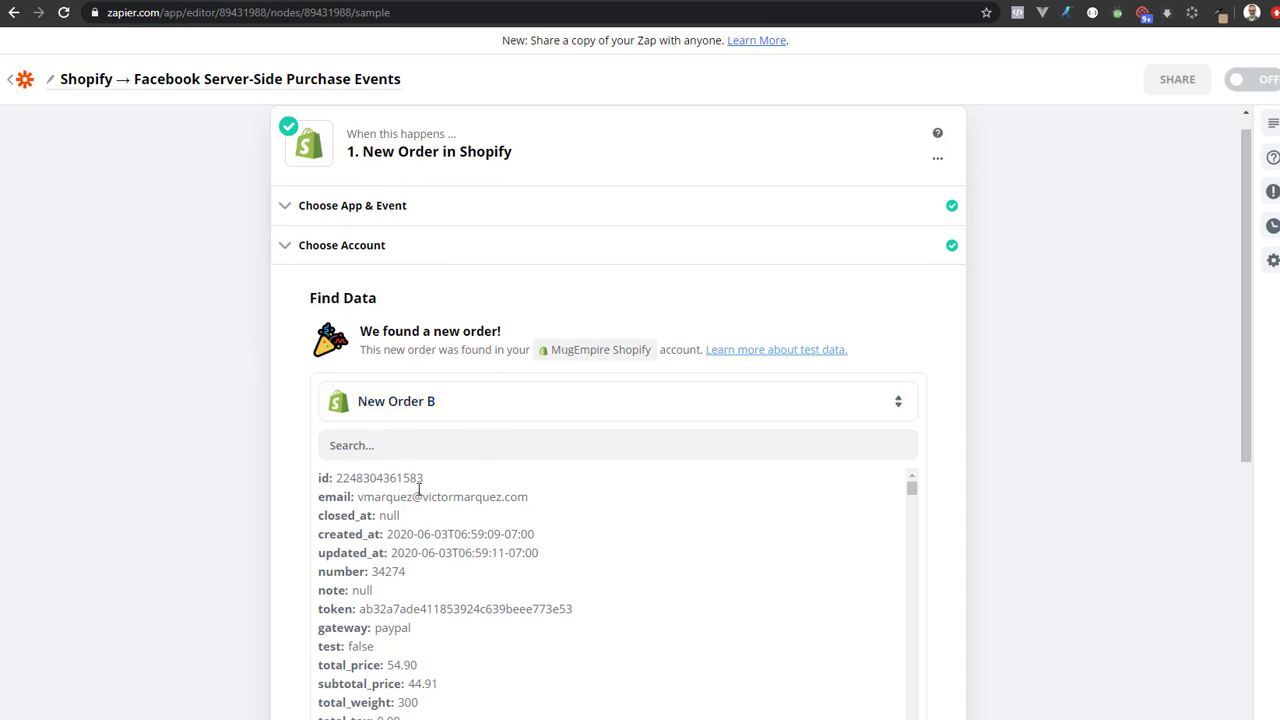
scroll(416, 598, "down", 2)
scroll(416, 595, "up", 2)
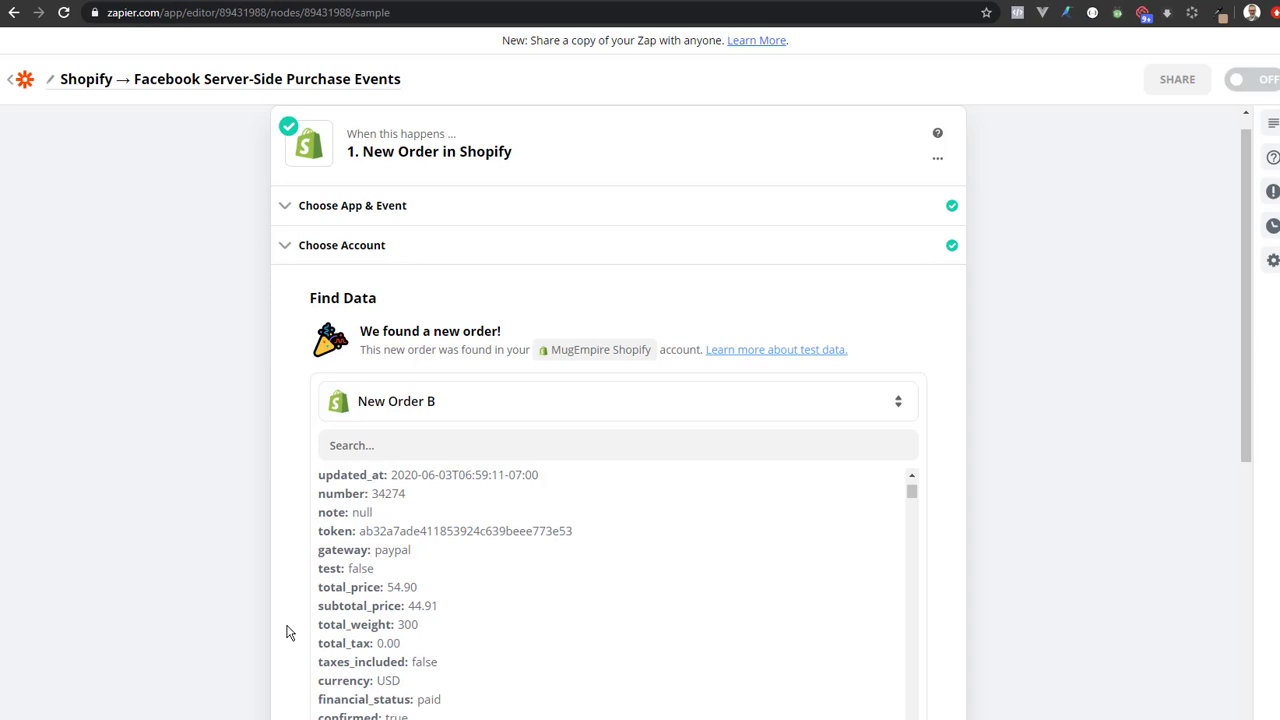
scroll(286, 632, "down", 3)
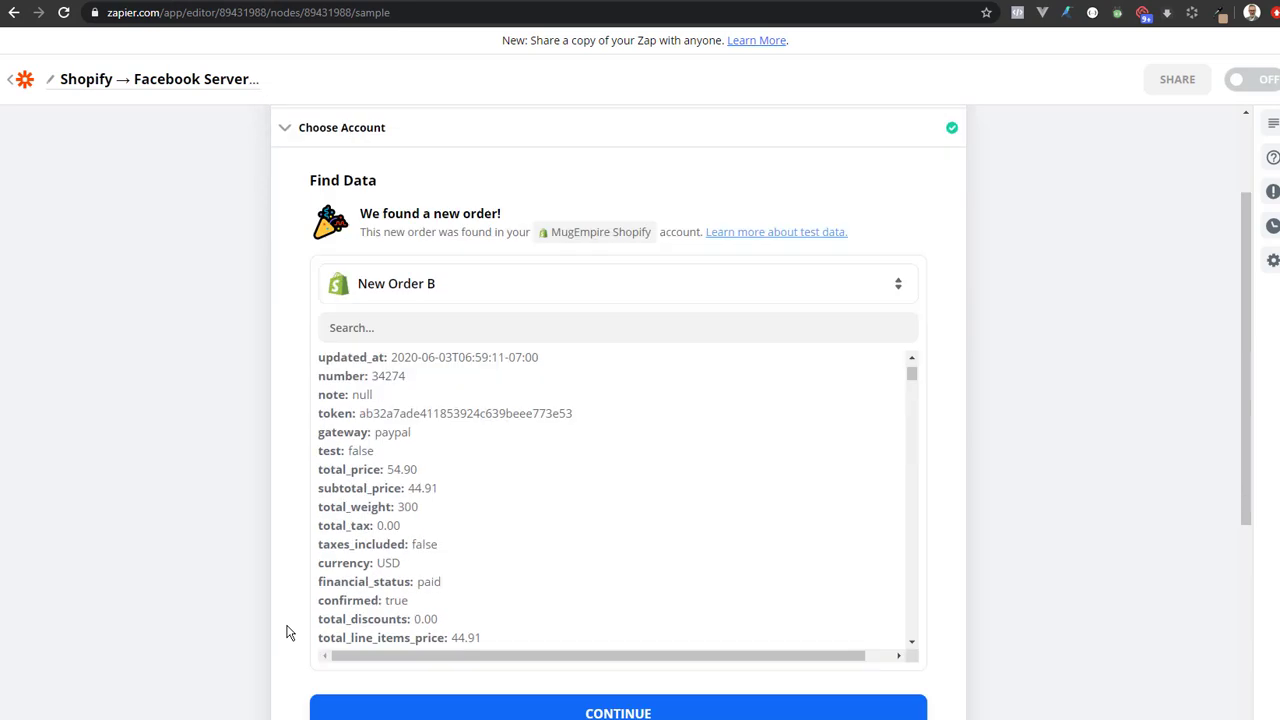
scroll(323, 571, "up", 2)
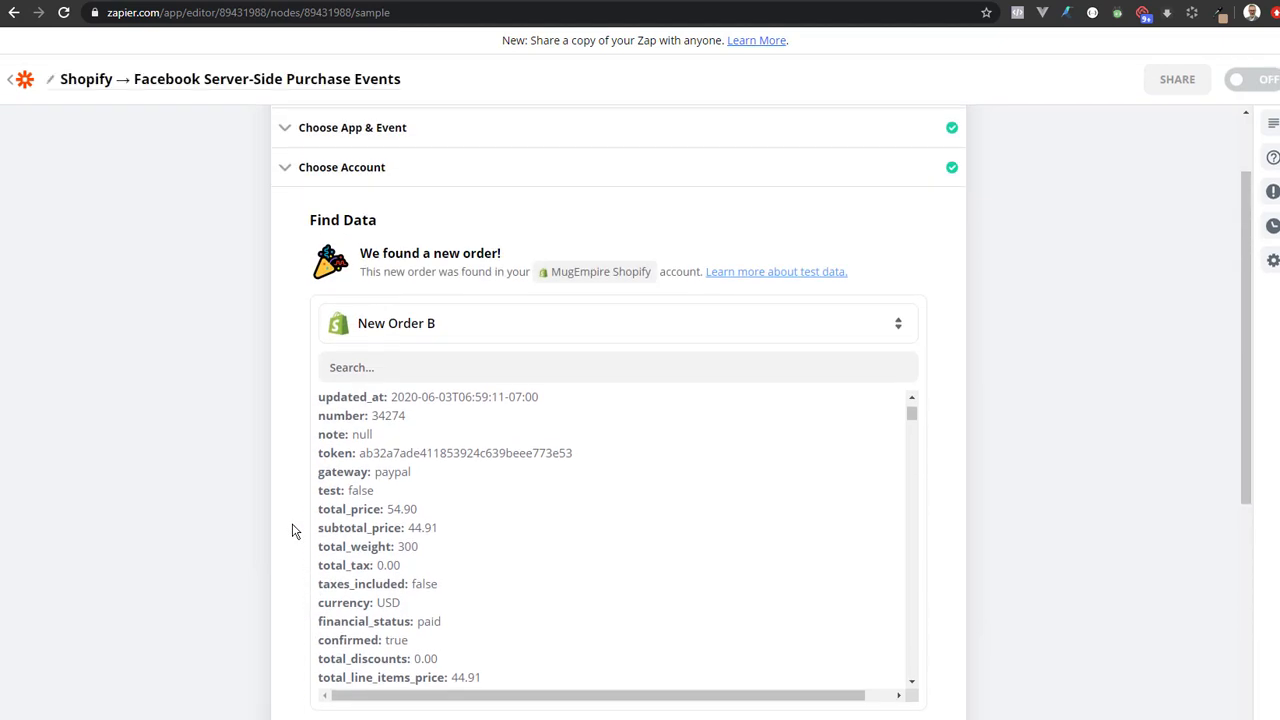
scroll(292, 531, "down", 3)
scroll(234, 578, "down", 3)
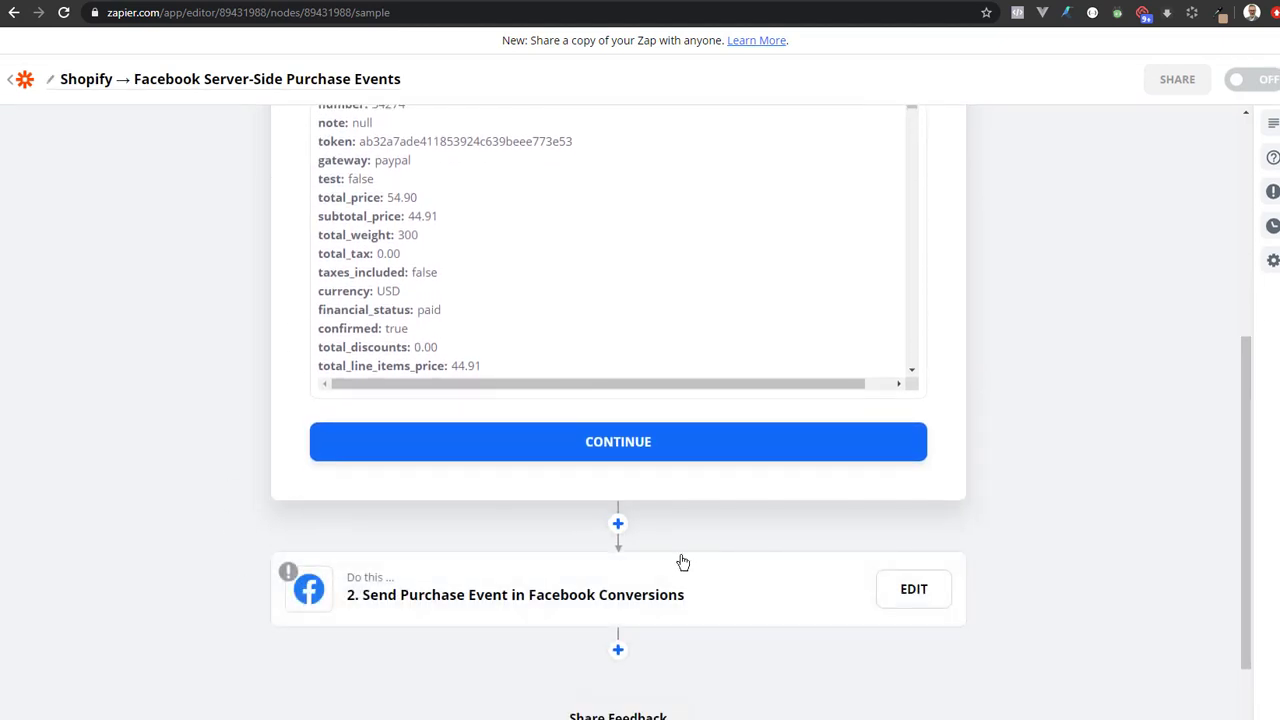
left_click(611, 451)
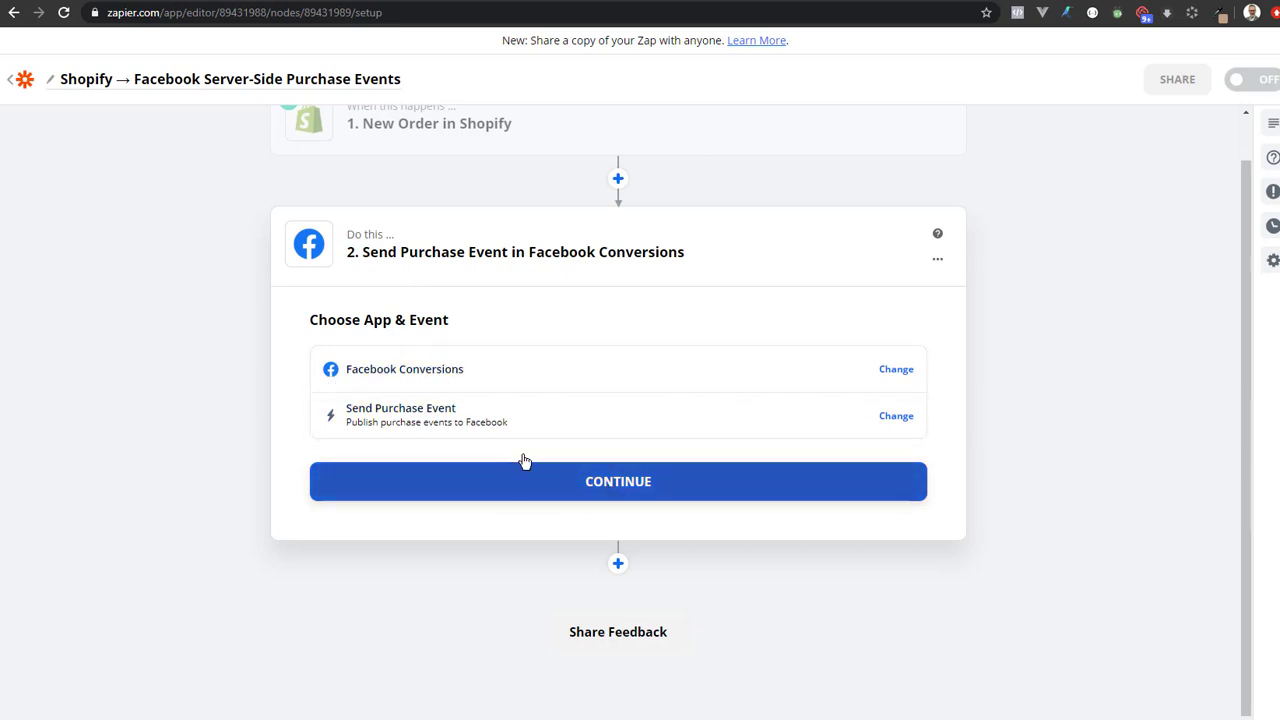
Accept Send Purchase Event in Facebook Conversions as the action and start adding a new Facebook Conversions account
left_click(643, 489)
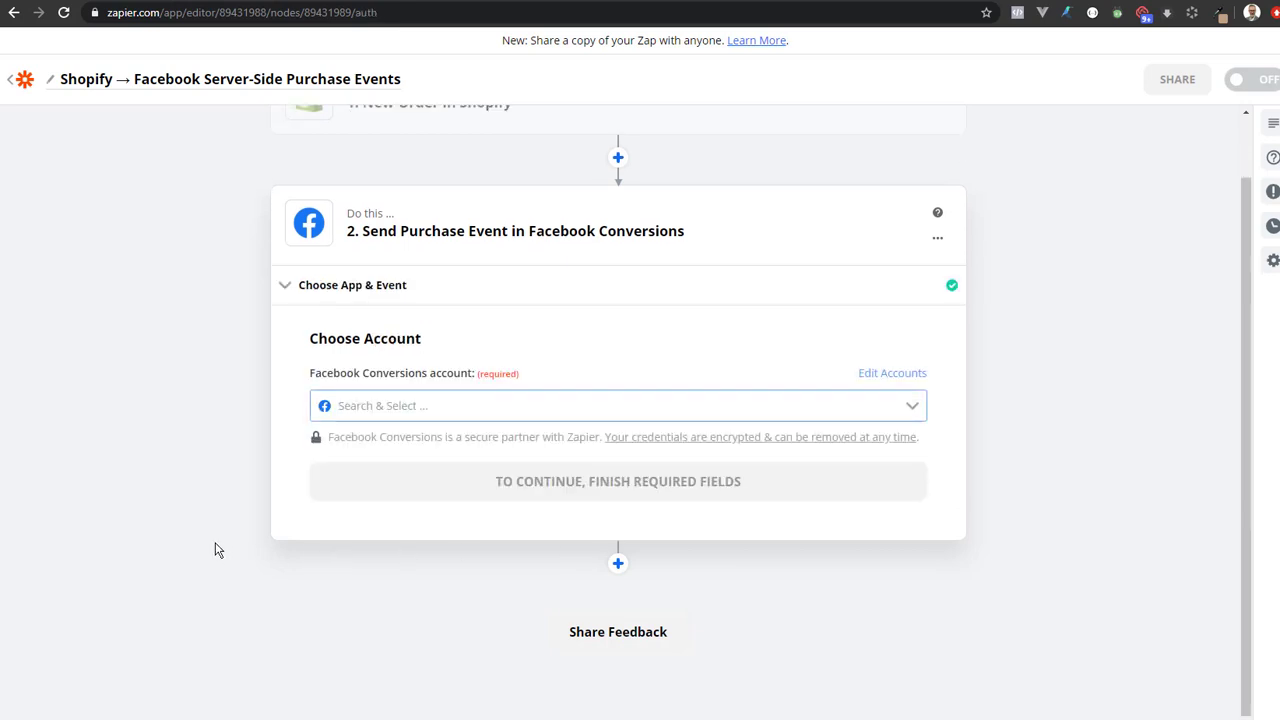
left_click(918, 410)
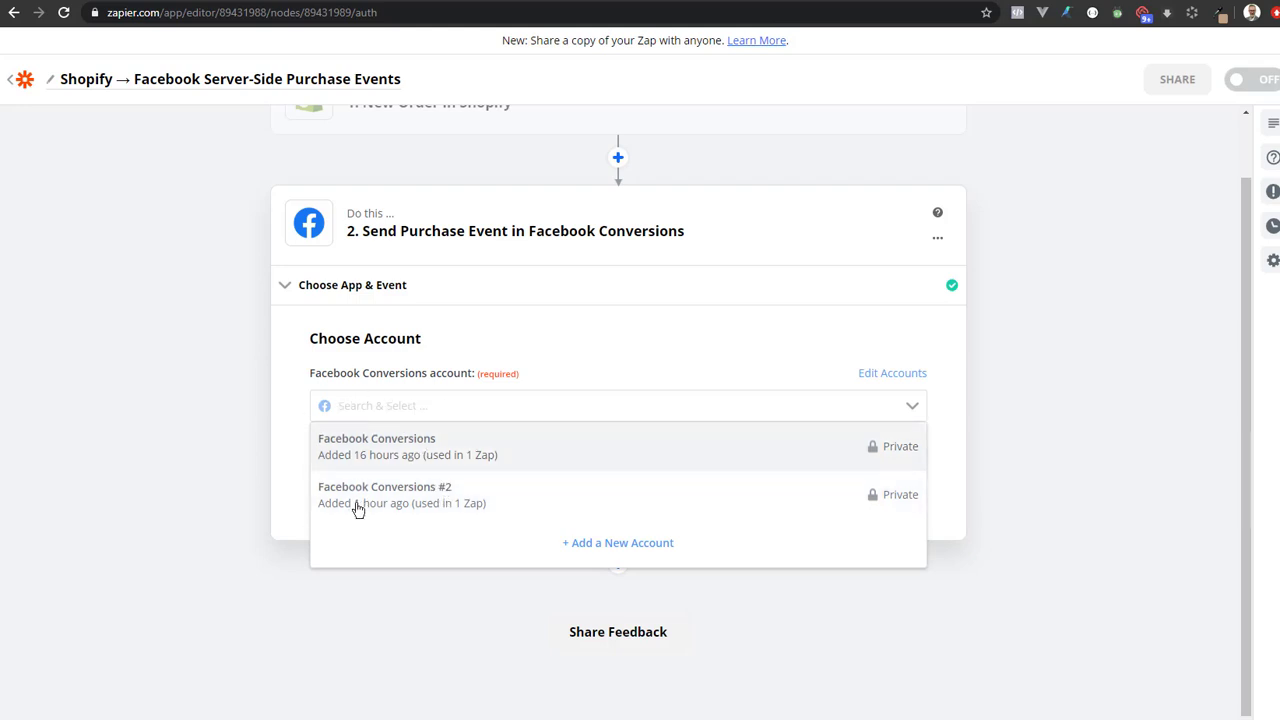
left_click(615, 552)
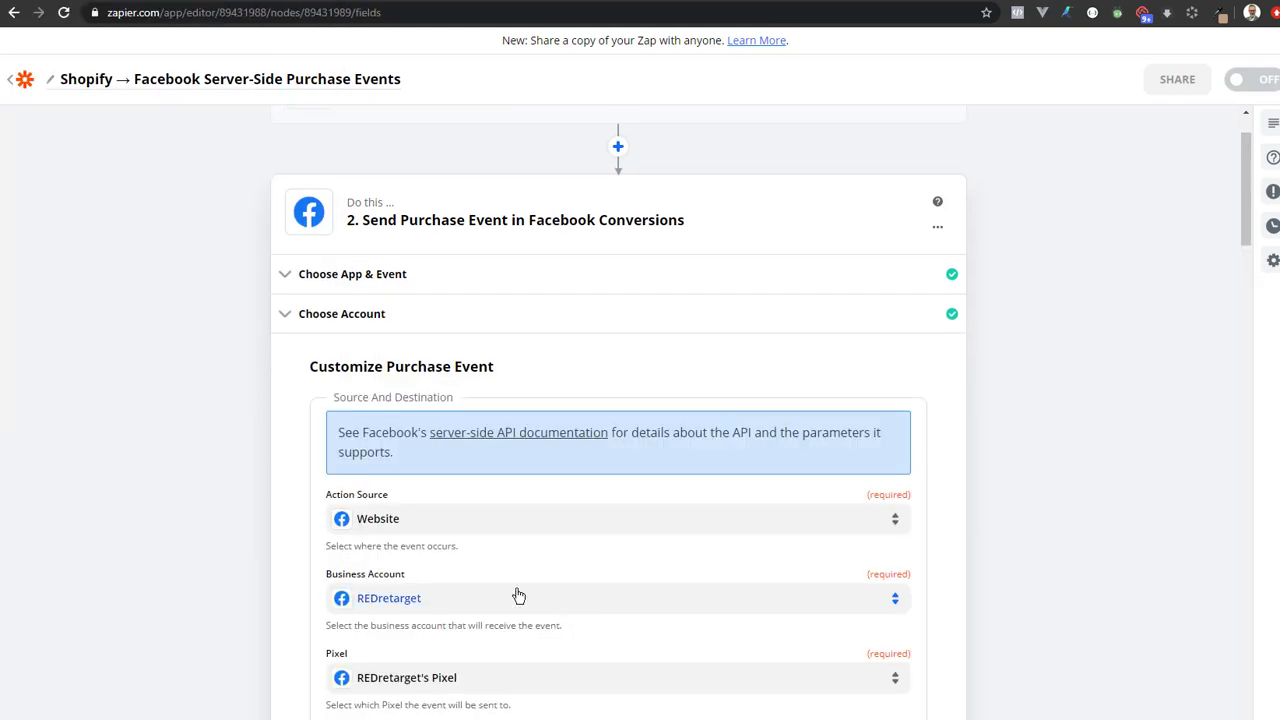
Examine the Purchase Event field mappings, covering source and destination, event info, customer information and custom data
scroll(220, 543, "down", 1)
scroll(222, 543, "down", 2)
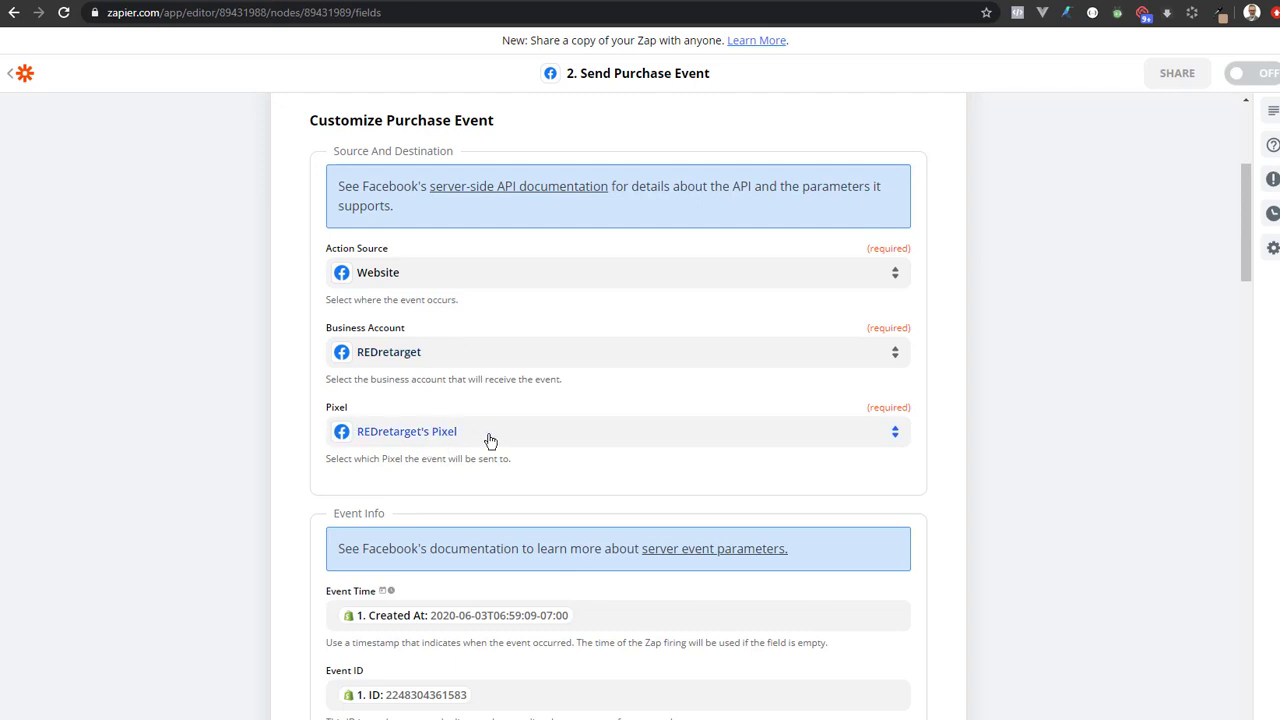
scroll(728, 590, "down", 4)
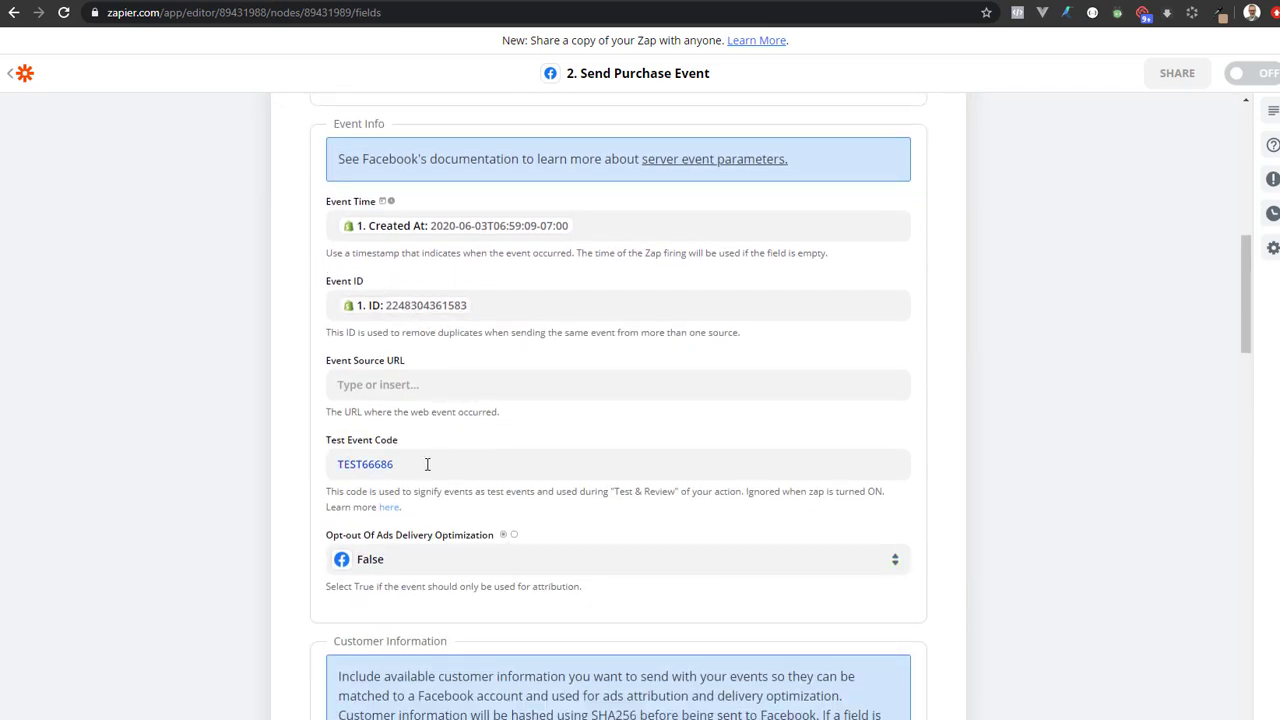
scroll(429, 460, "down", 10)
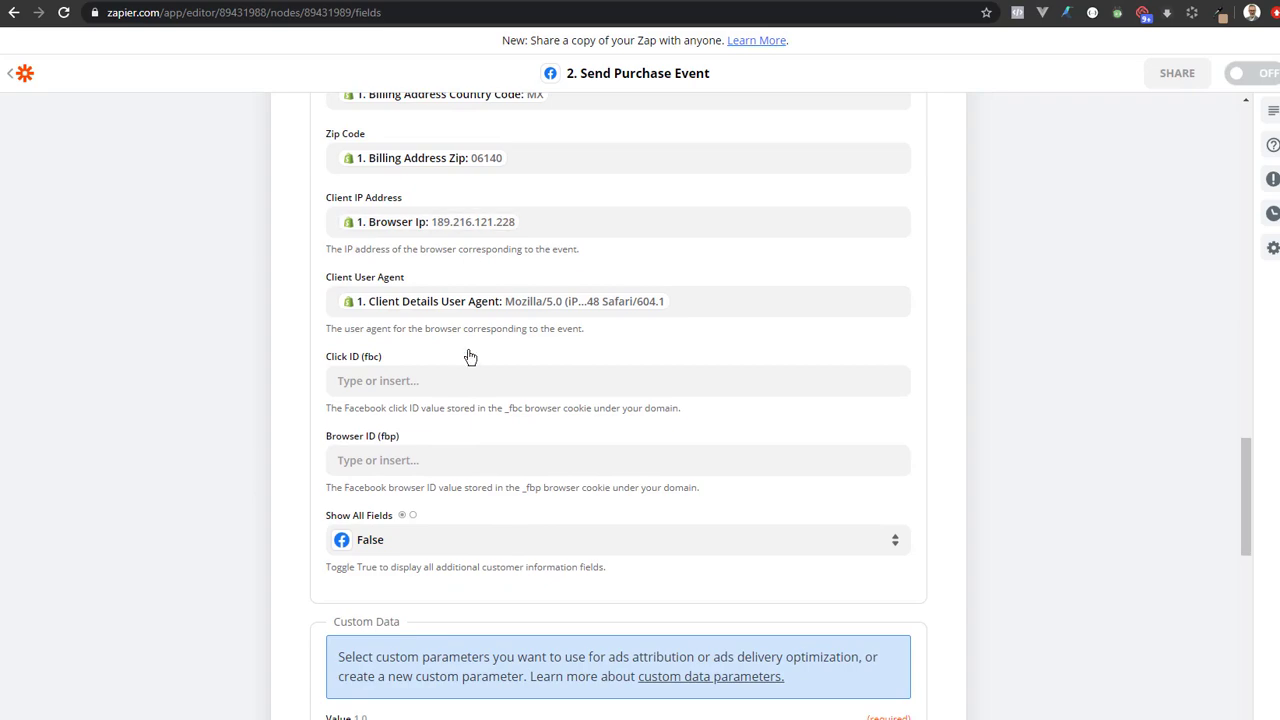
scroll(480, 366, "down", 3)
scroll(491, 375, "up", 4)
scroll(493, 375, "down", 9)
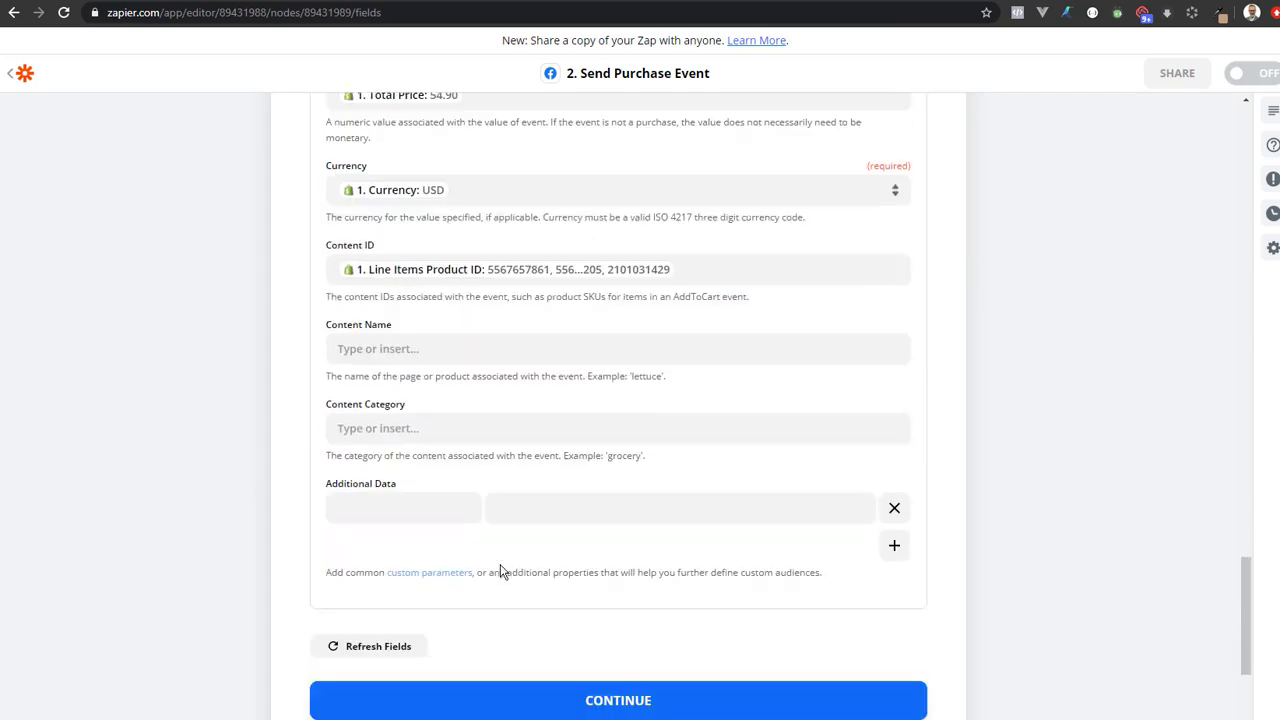
scroll(503, 564, "up", 6)
scroll(503, 564, "up", 15)
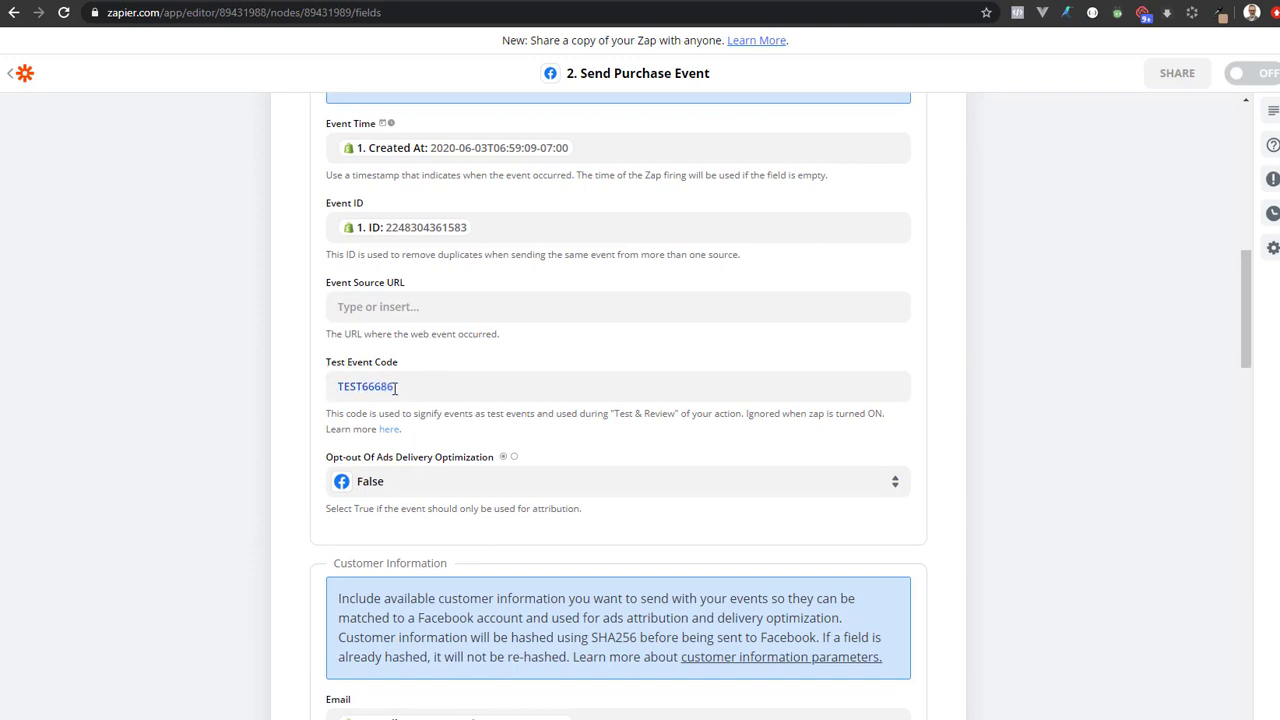
Examine the Zap's Test Event Code, switch to Facebook Events Manager and show the server test events of REDretarget's Pixel
left_click_drag(396, 389, 309, 394)
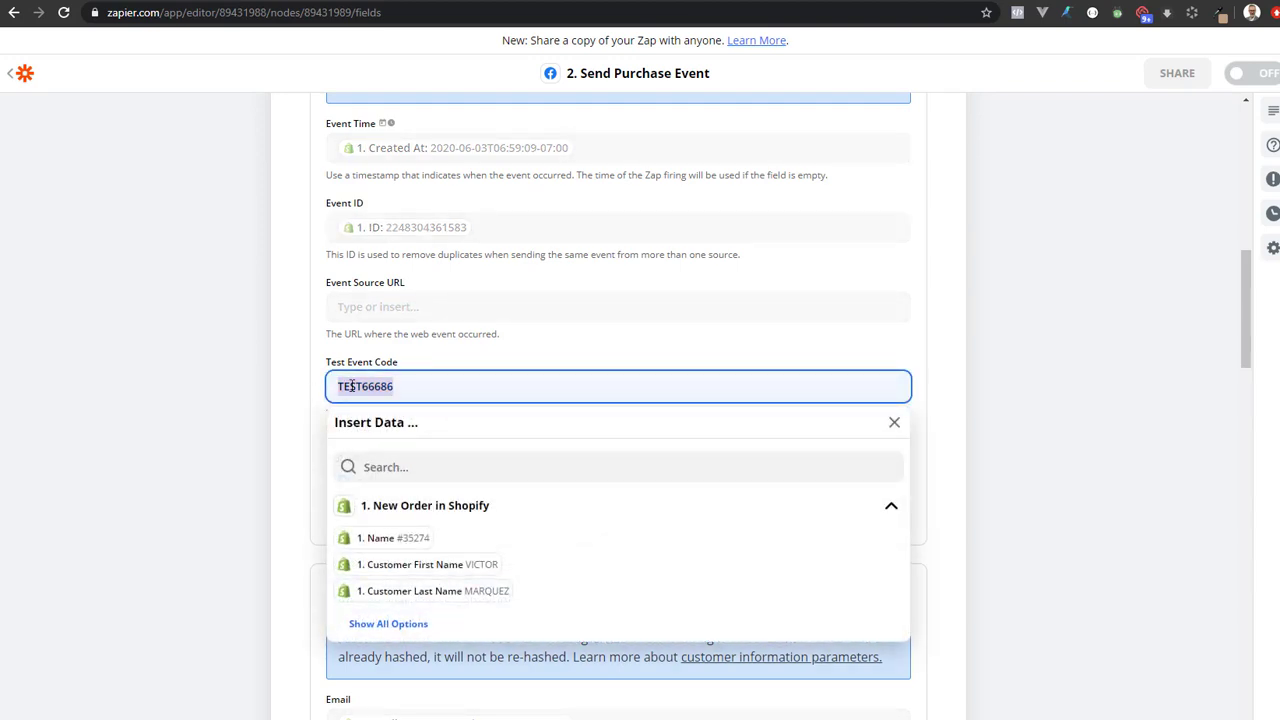
left_click(290, 411)
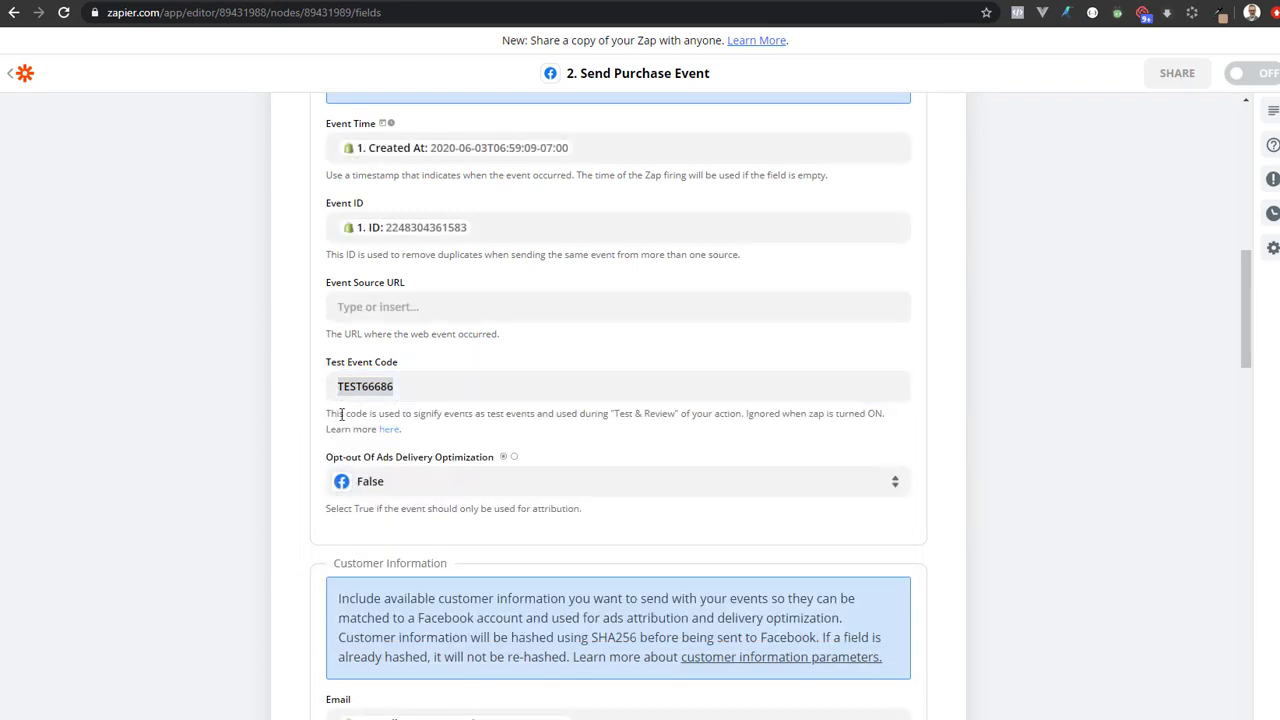
double_click(366, 391)
key("alt+Tab")
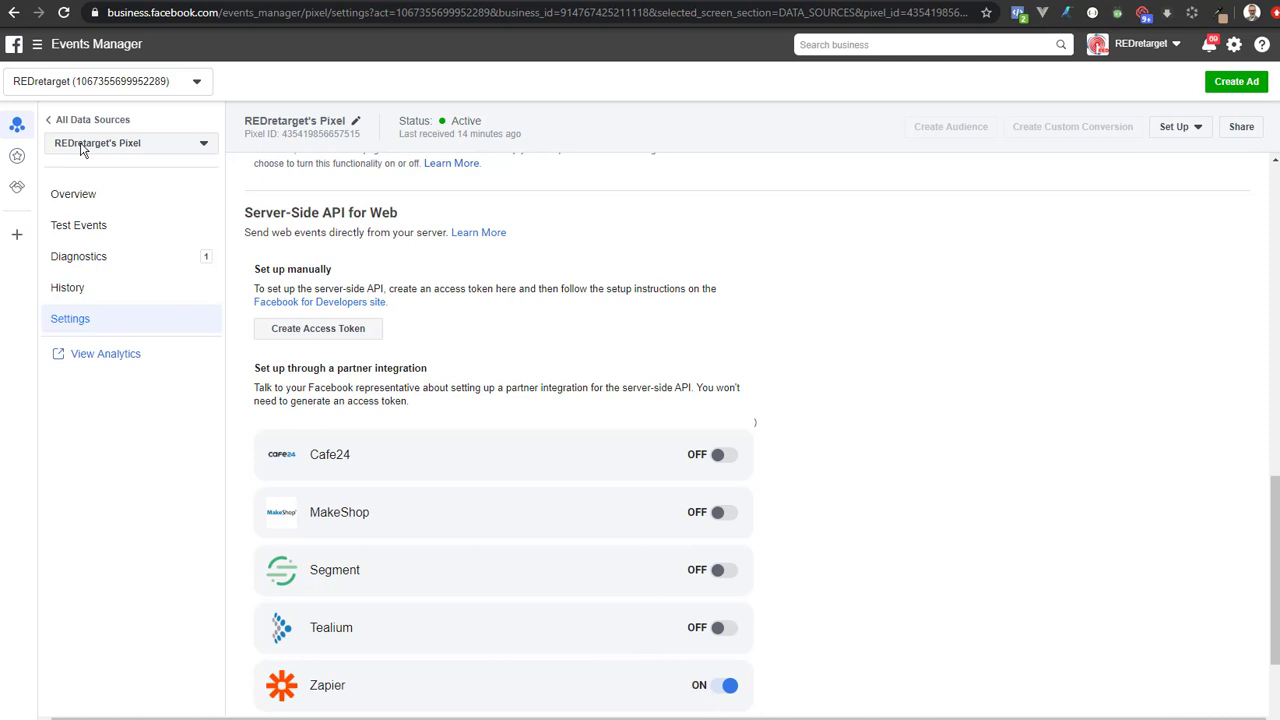
left_click(74, 226)
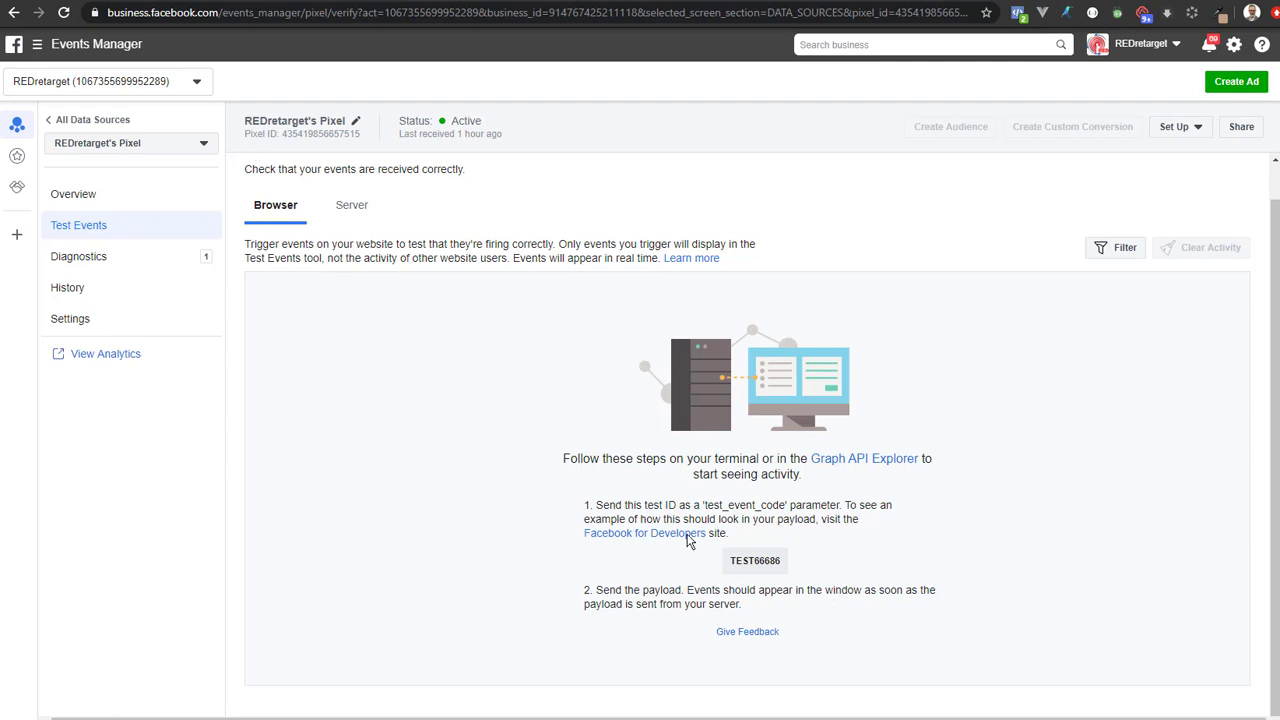
left_click(342, 210)
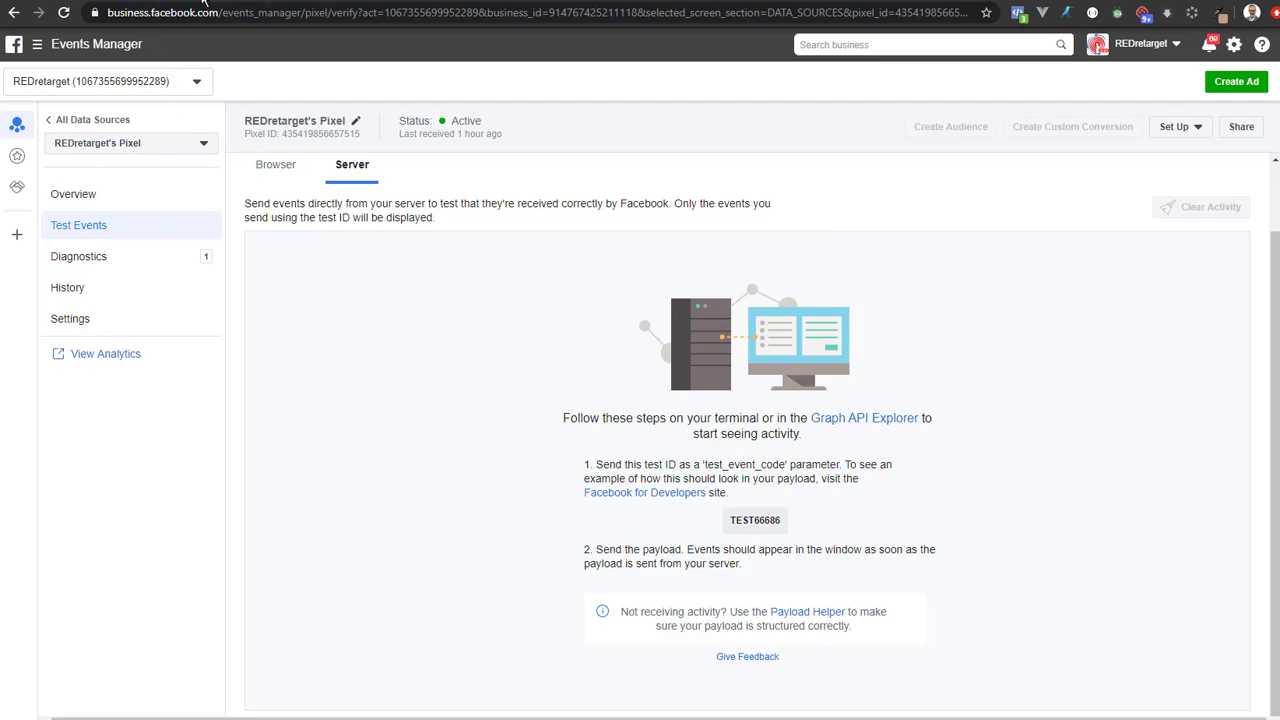
Return to Zapier and check the Test Event Code field in the Purchase Event's event info
left_click(245, 2)
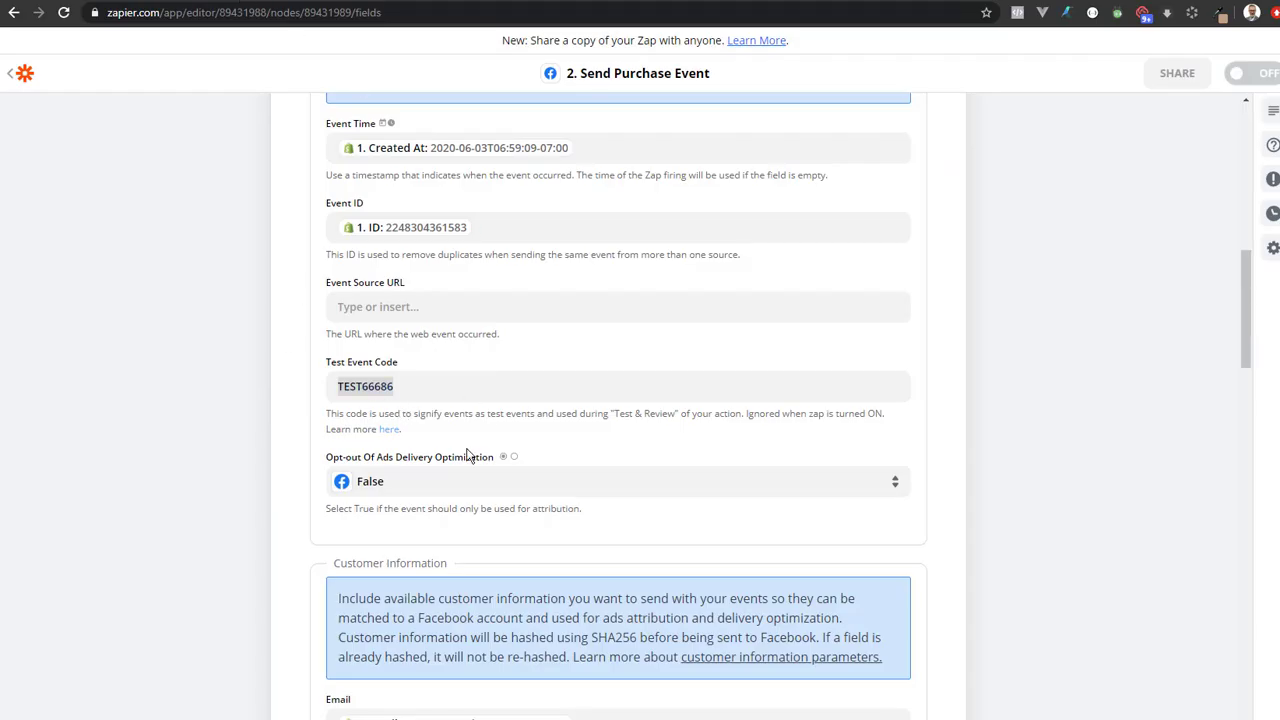
left_click(357, 387)
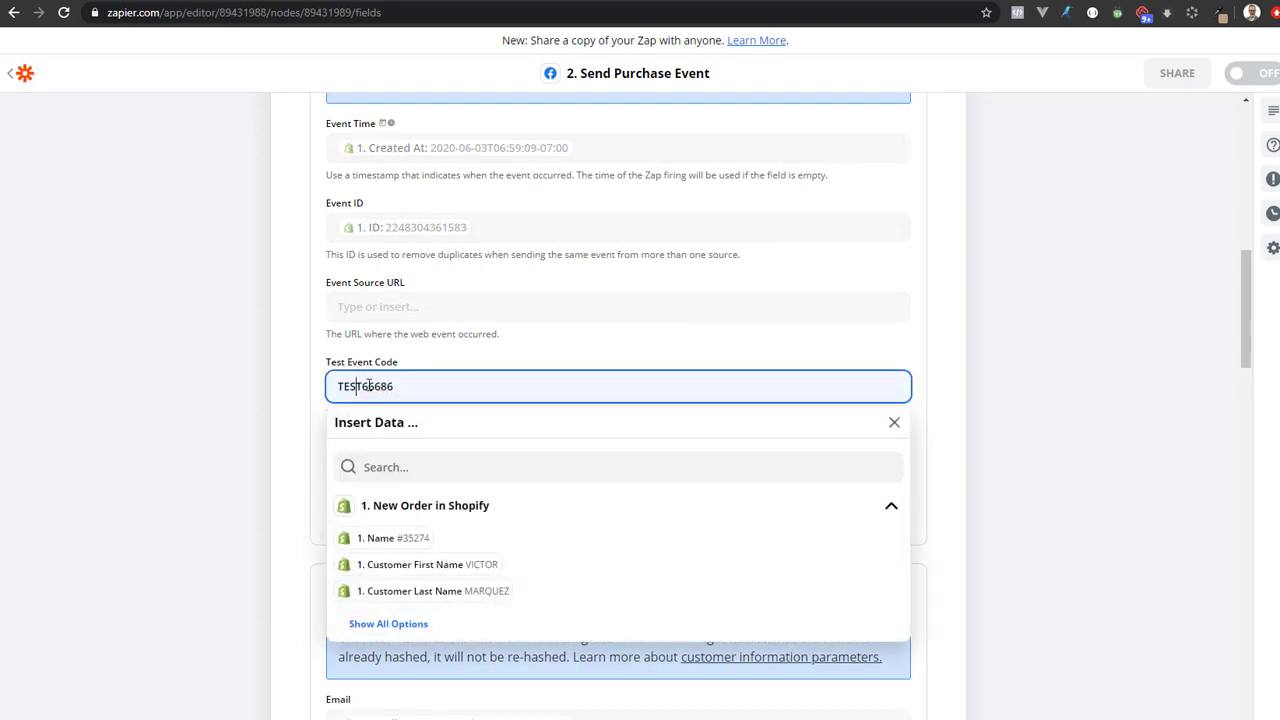
left_click(300, 414)
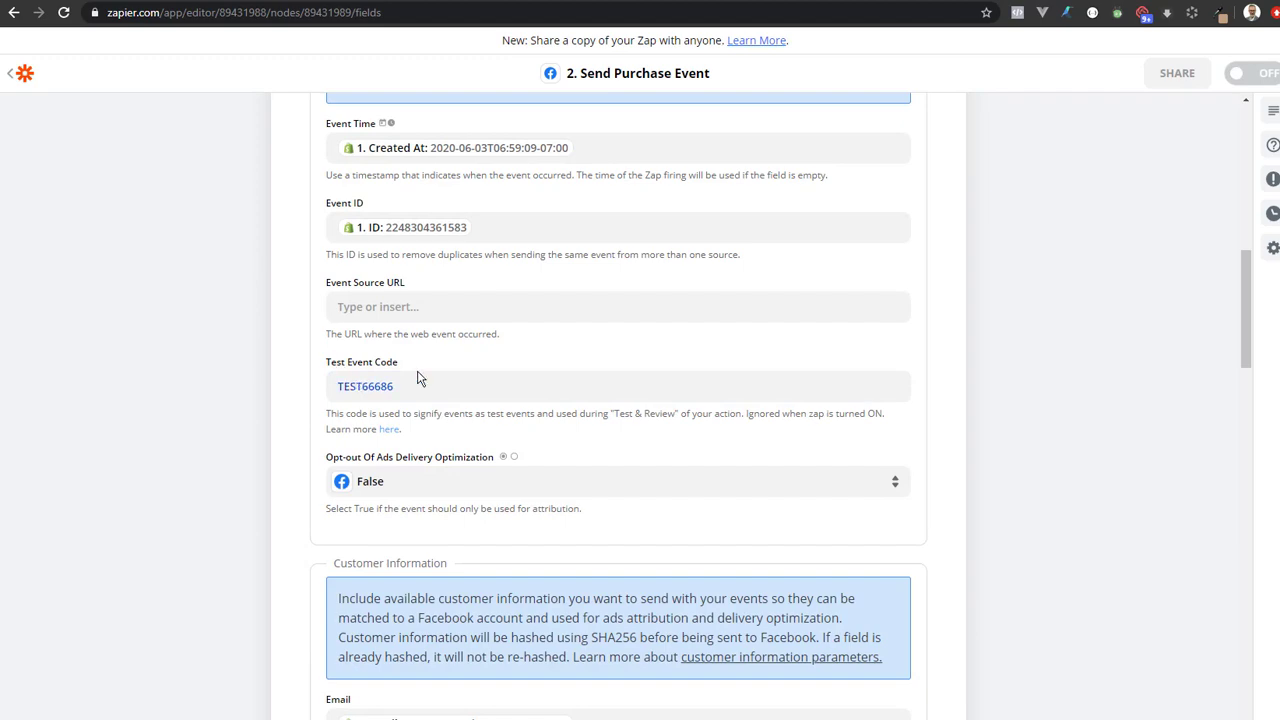
scroll(416, 296, "up", 2)
scroll(421, 330, "down", 1)
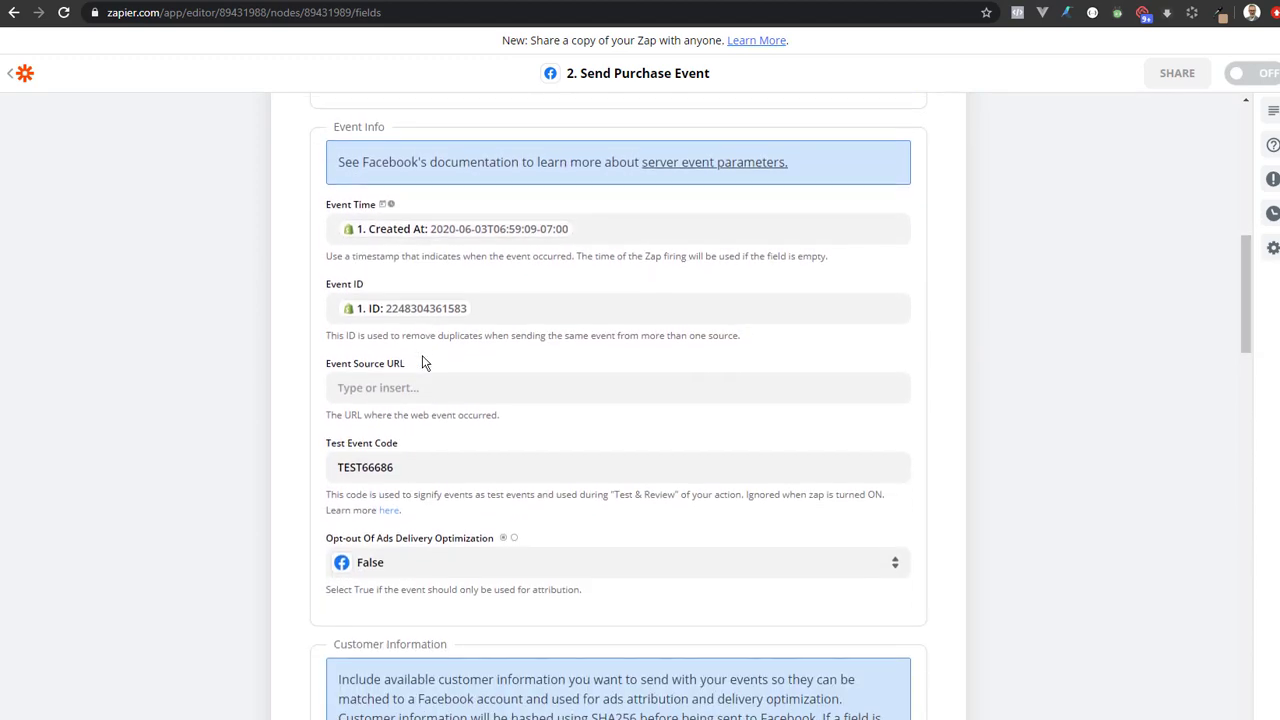
Accept the Purchase Event field mappings and send a test purchase event to complete the Facebook Conversions action
scroll(425, 605, "down", 3)
scroll(408, 571, "down", 10)
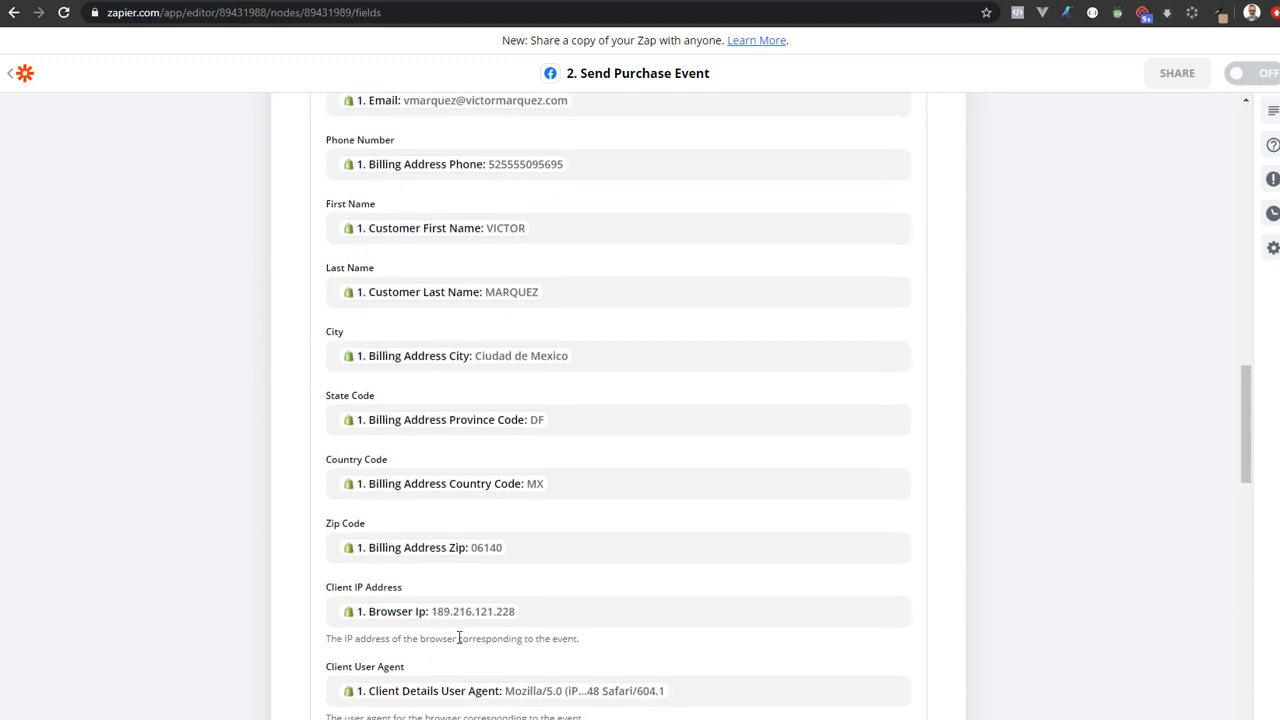
scroll(517, 560, "down", 6)
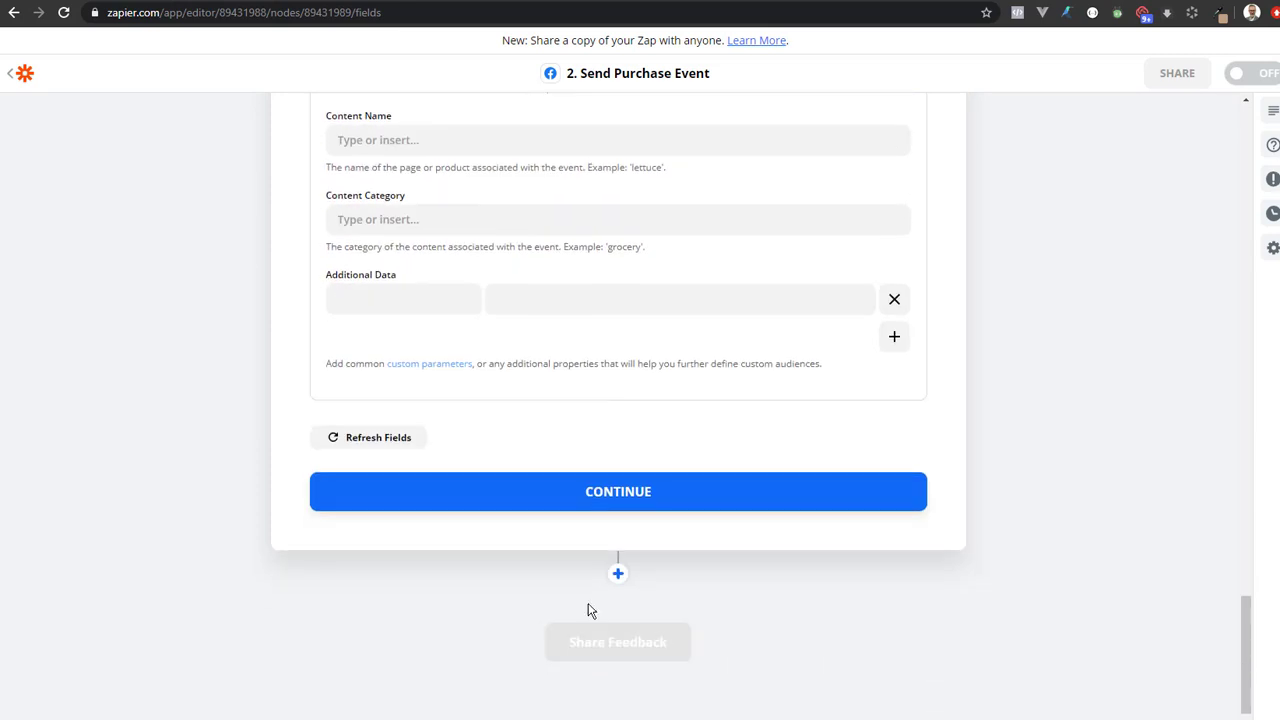
left_click(605, 510)
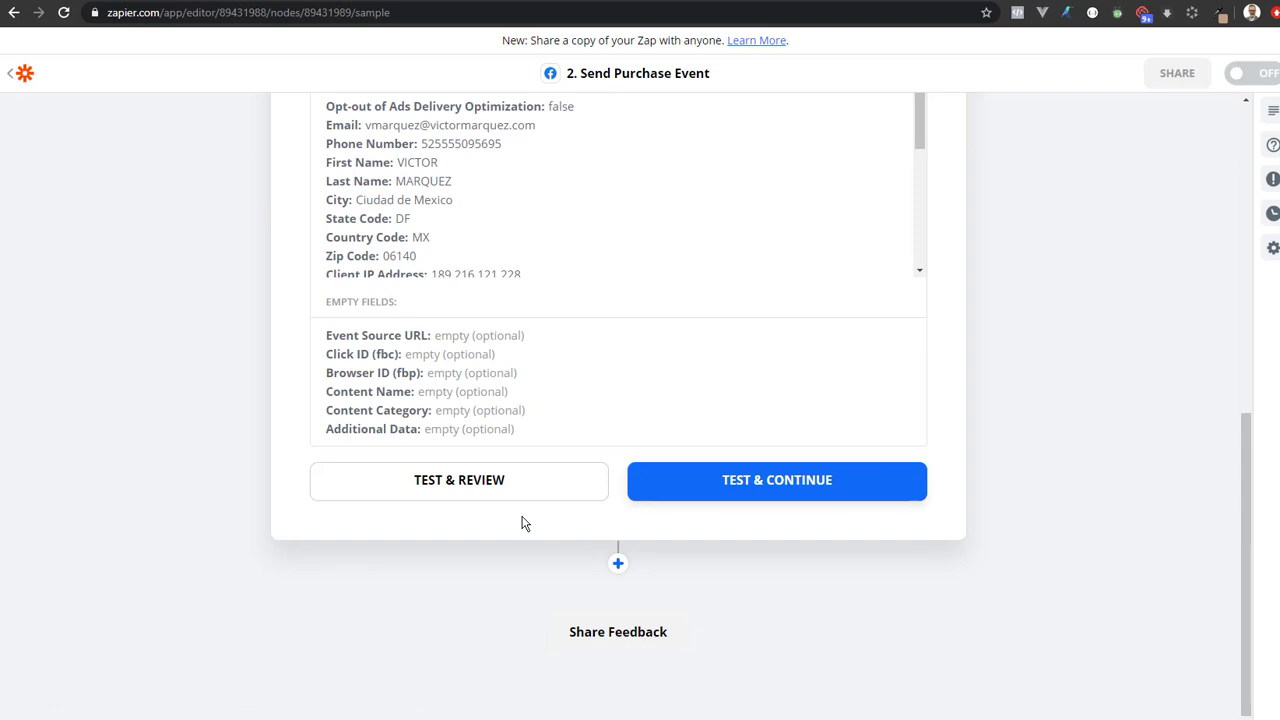
left_click(766, 488)
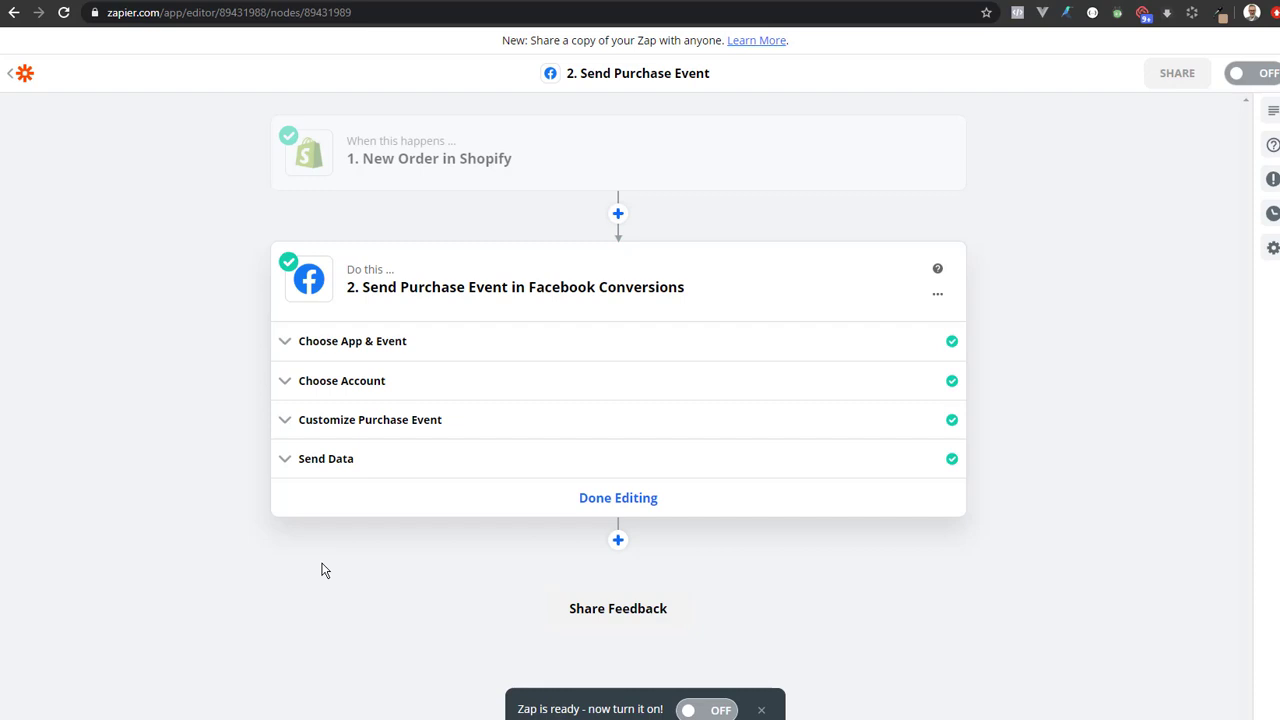
Switch to Facebook Events Manager and check the server test events page of REDretarget's Pixel for the test purchase
left_click(437, 3)
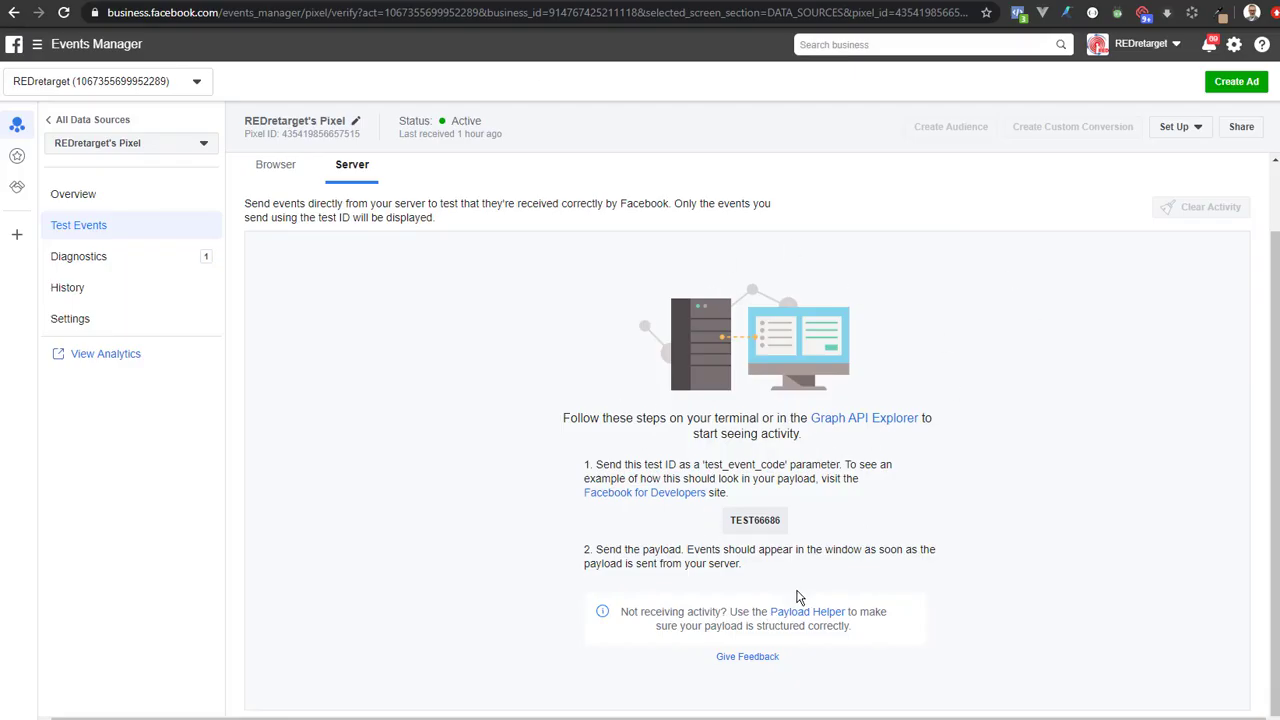
scroll(800, 330, "up", 1)
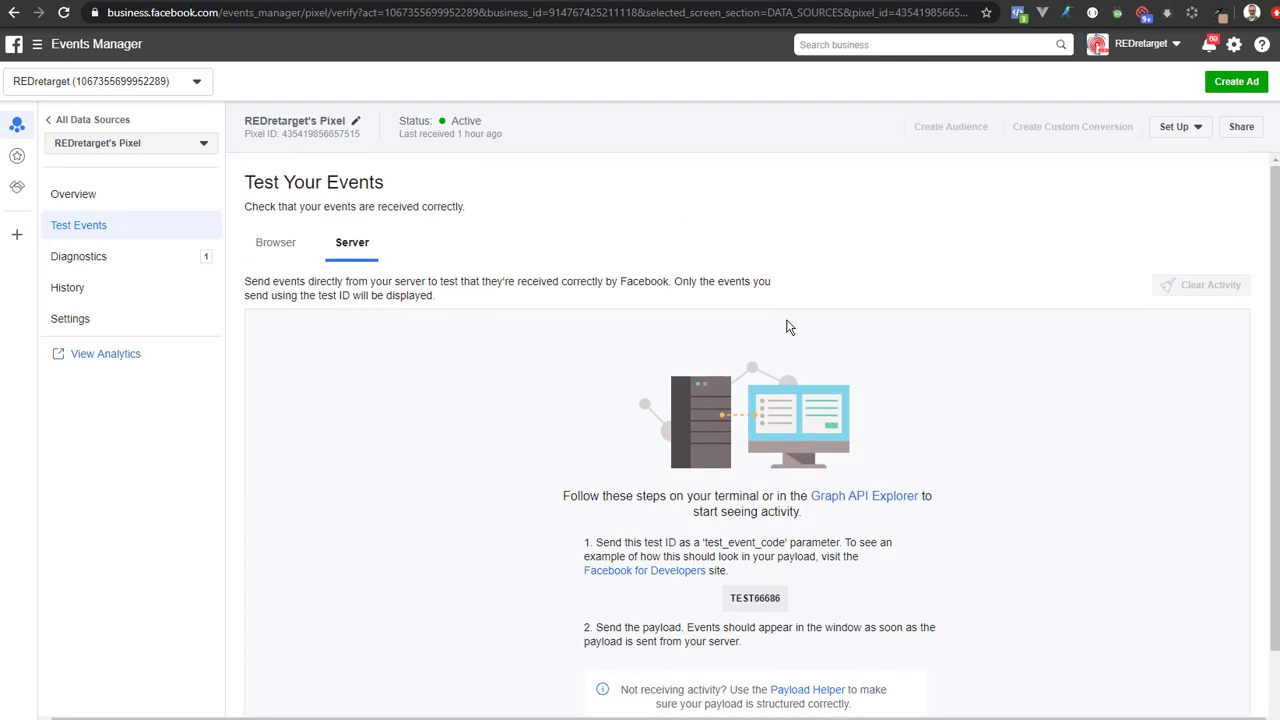
scroll(630, 405, "down", 1)
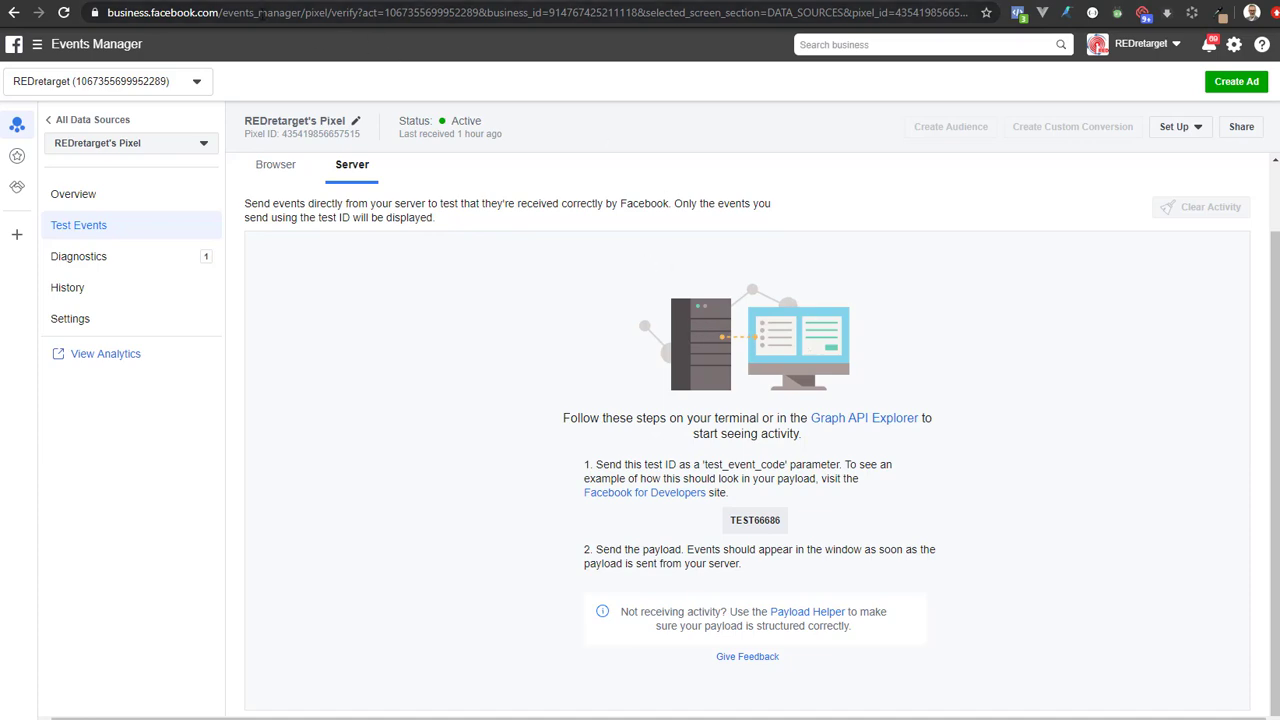
Return to Zapier, turn the Zap on and switch it back off
left_click(273, 0)
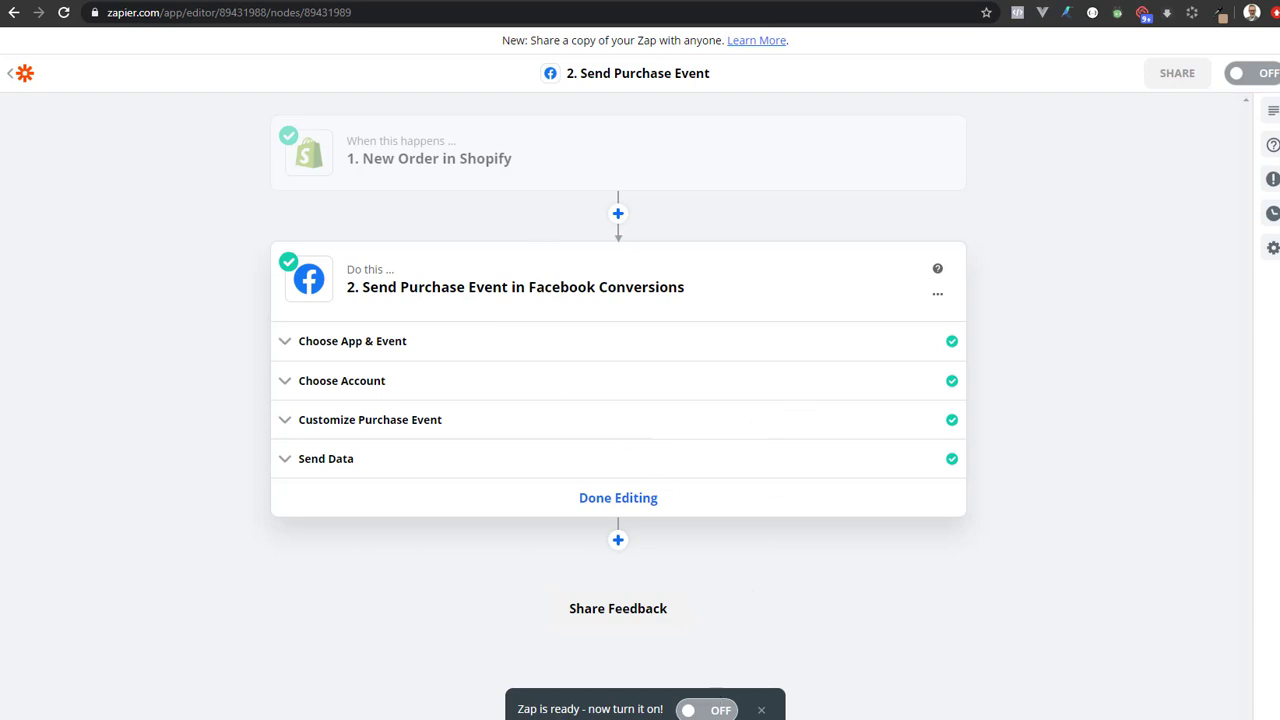
left_click(704, 711)
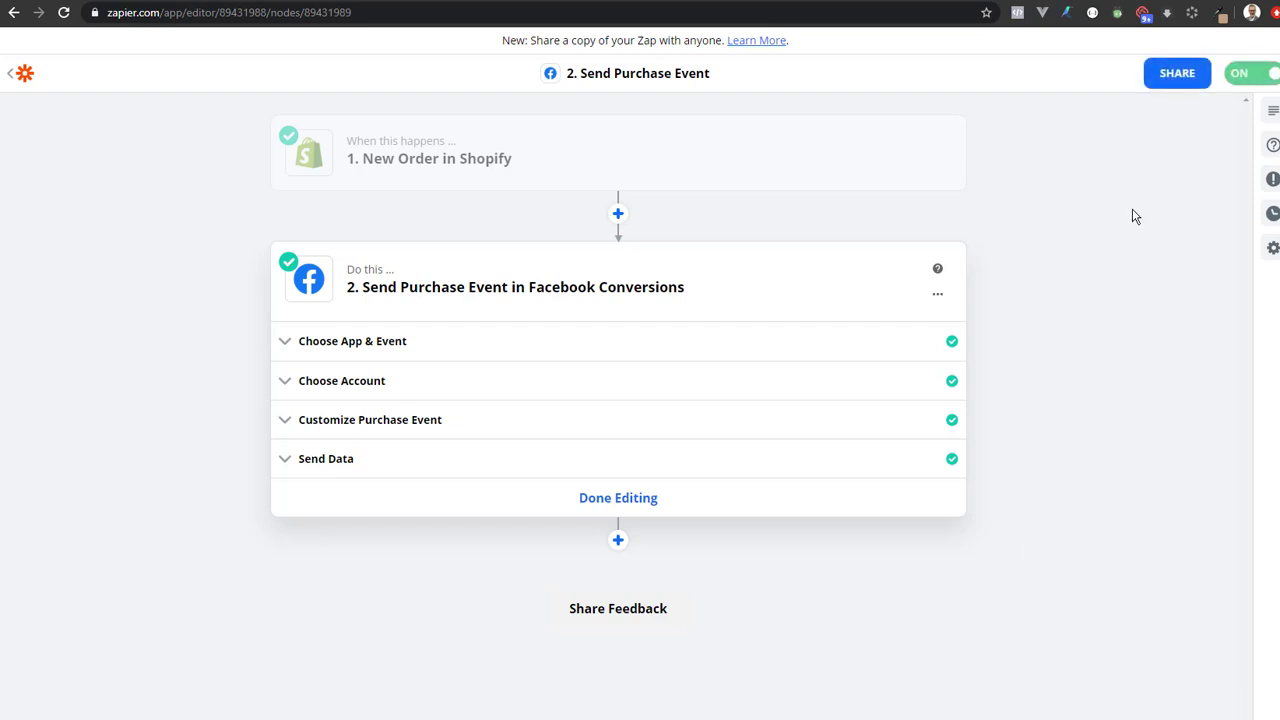
left_click(1246, 76)
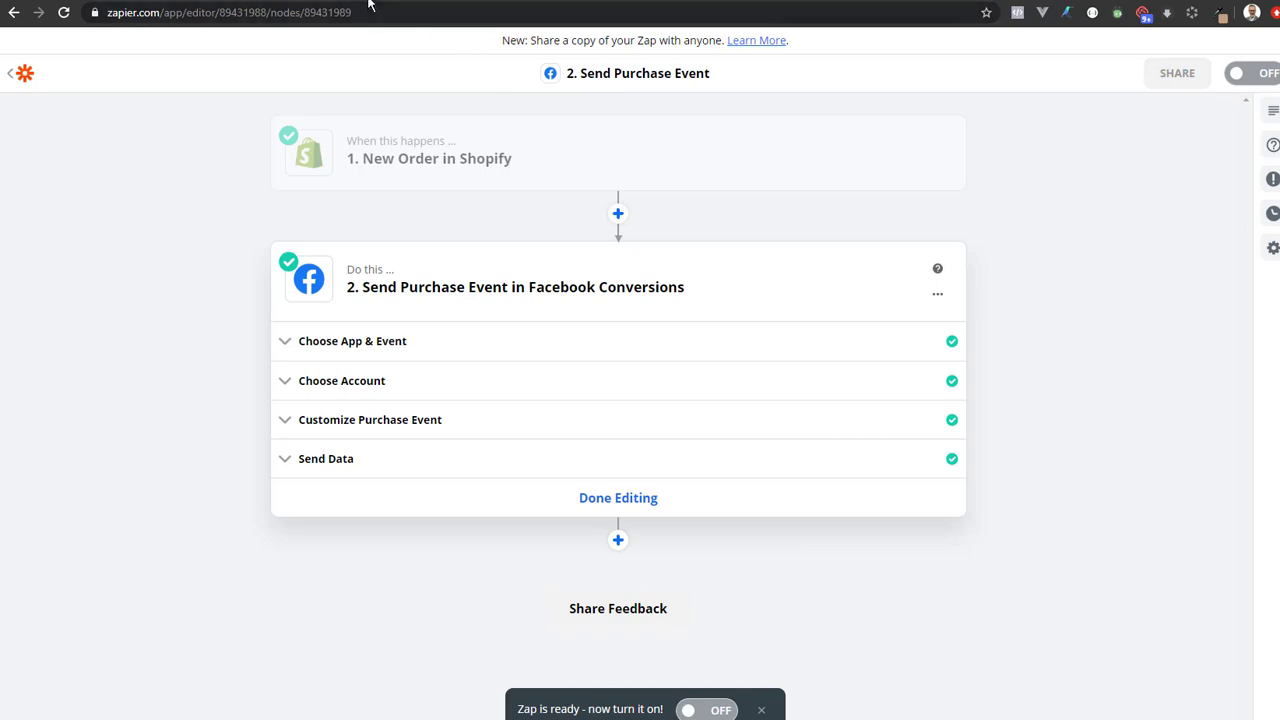
Switch to Facebook Events Manager, open the Overview of REDretarget's Pixel and reload the page
left_click(110, 1)
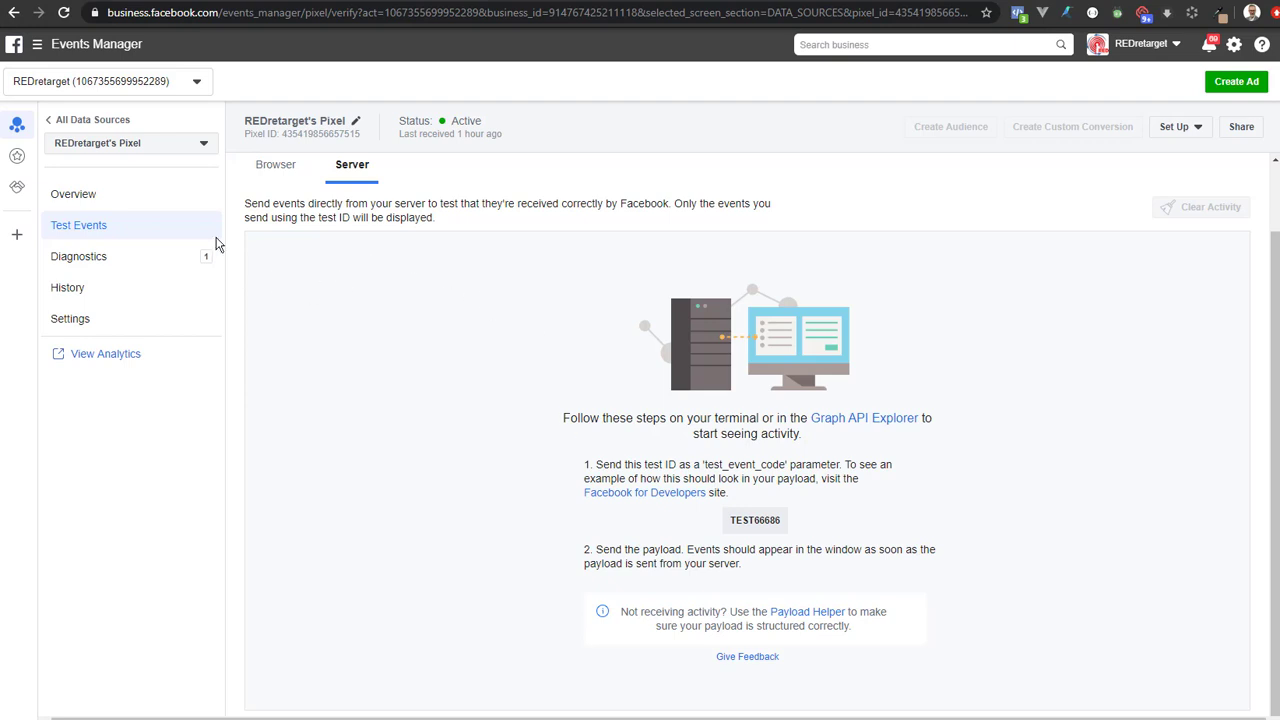
left_click(78, 197)
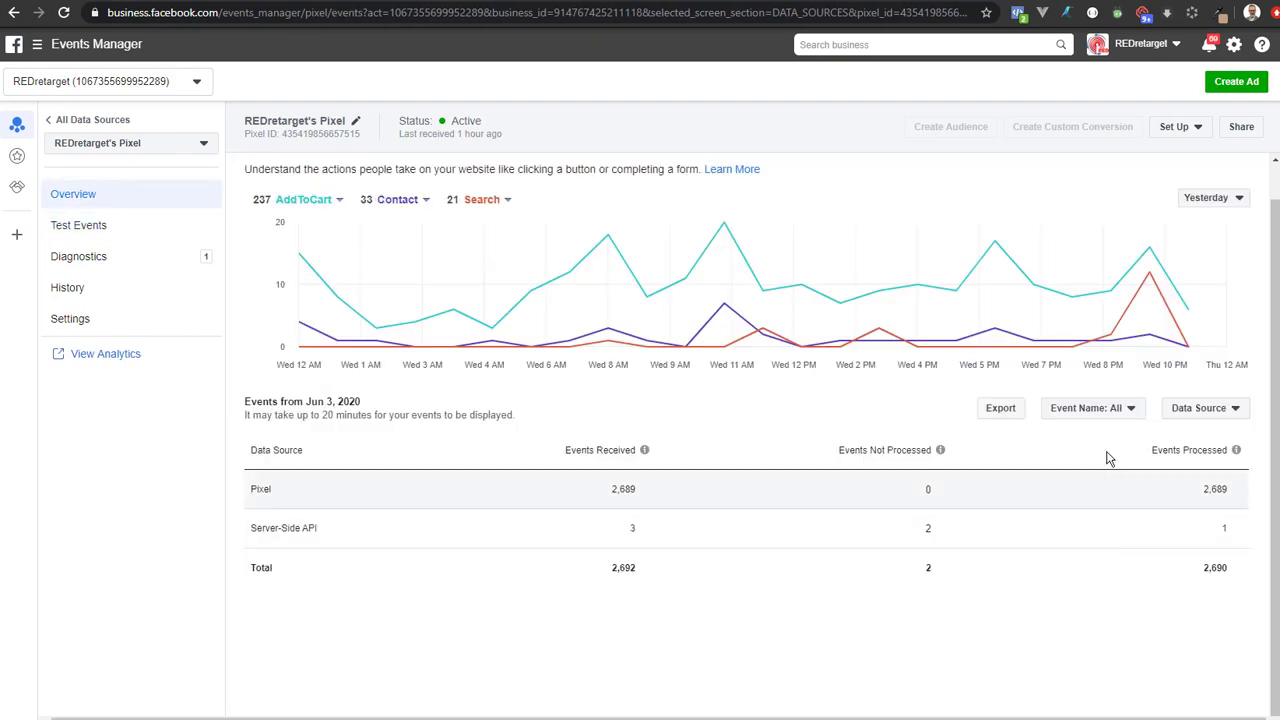
left_click(63, 12)
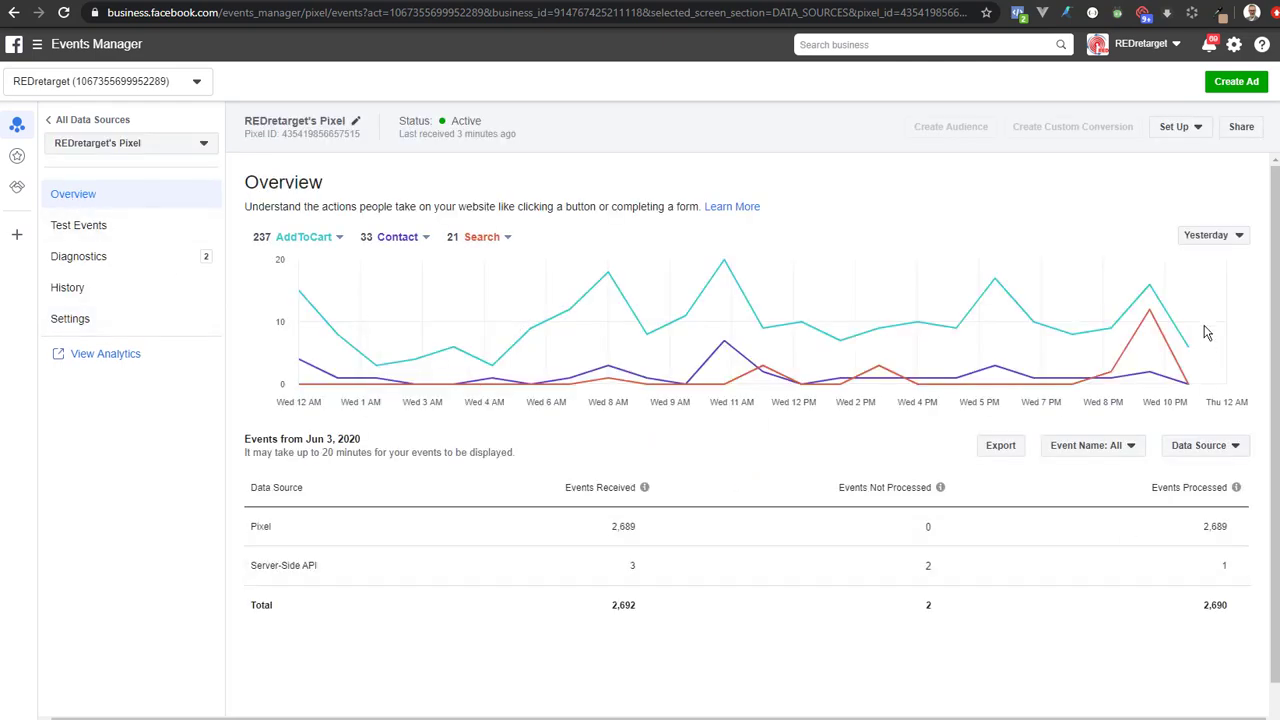
View the pixel's event overview for Today and return the date range to Yesterday
left_click(1218, 242)
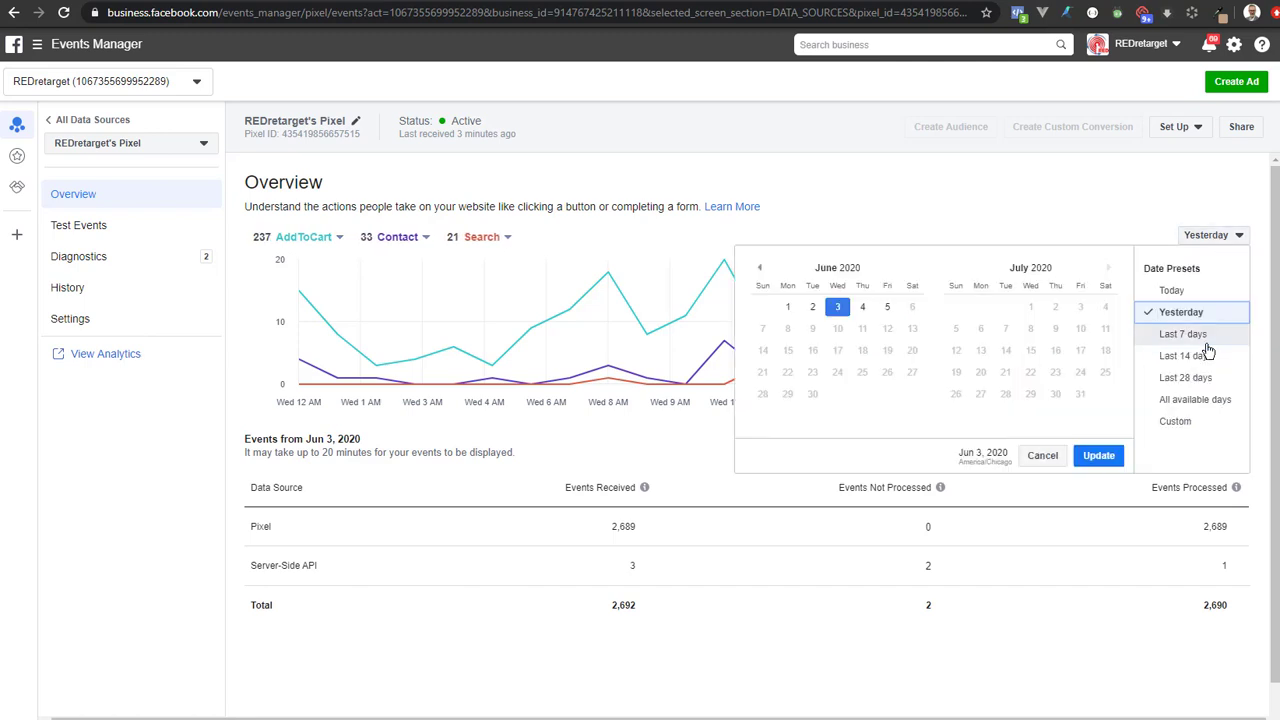
left_click(1126, 212)
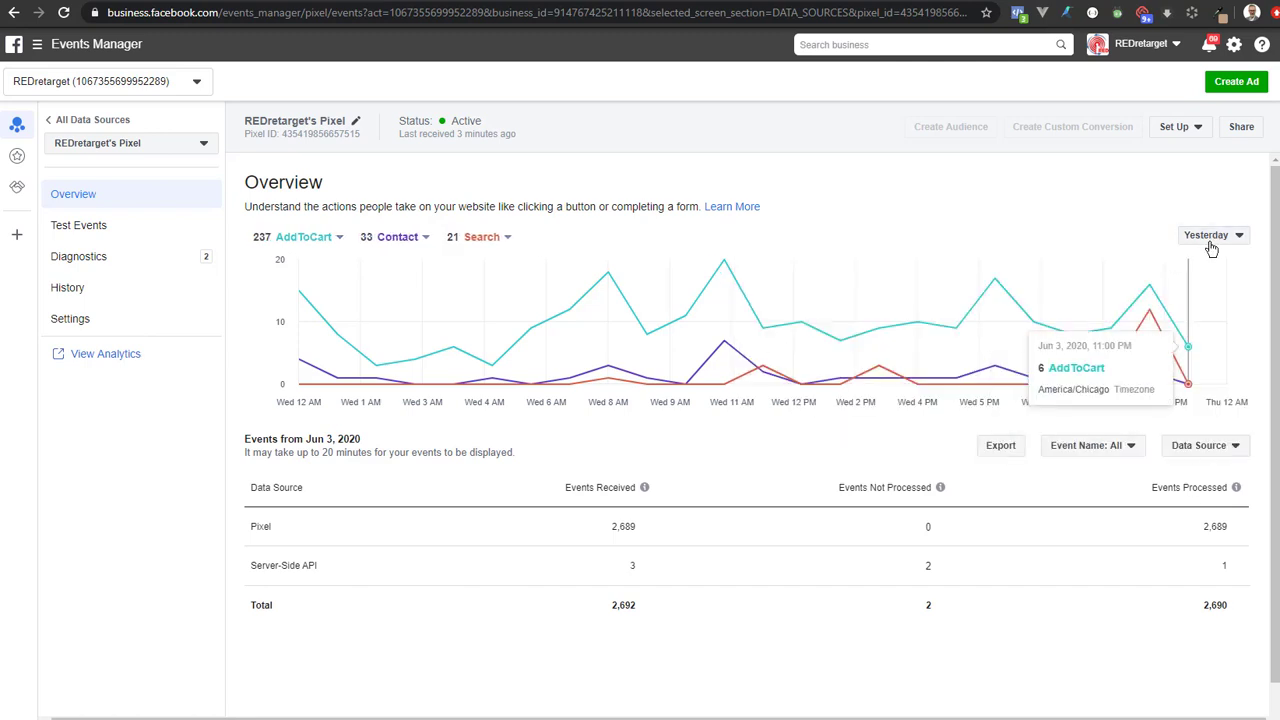
left_click(1215, 236)
left_click(1190, 286)
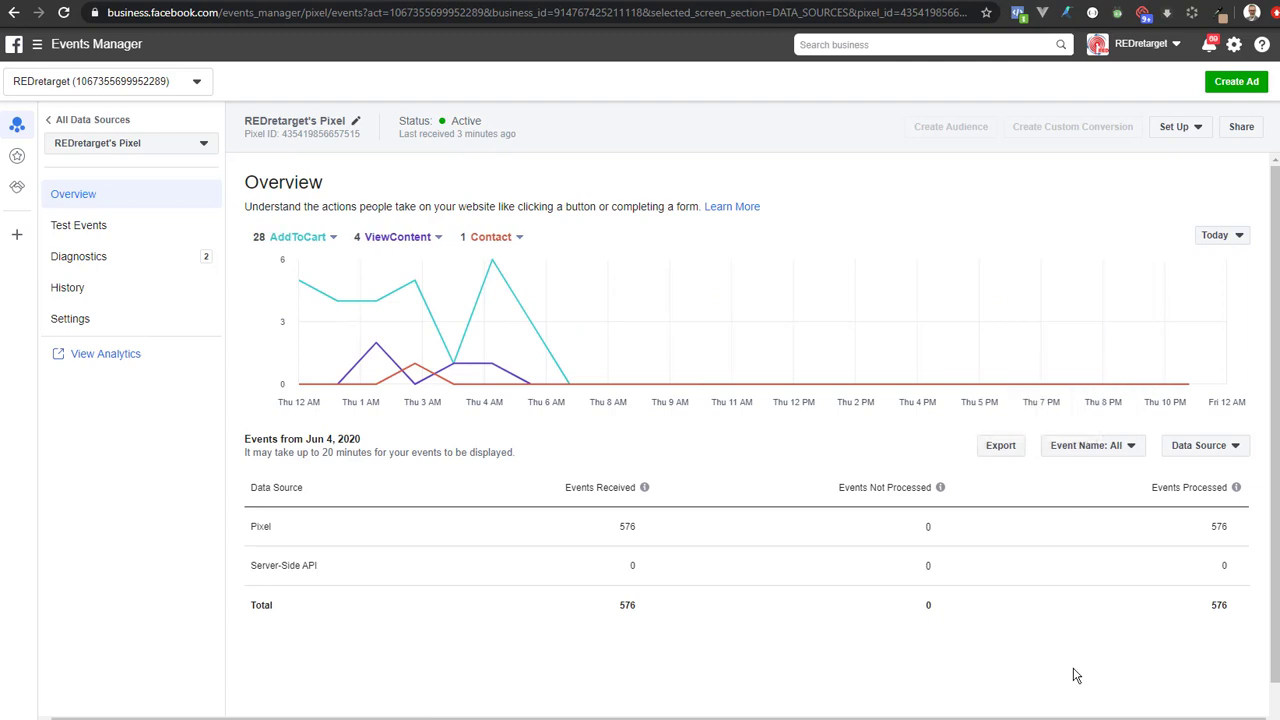
left_click(1219, 238)
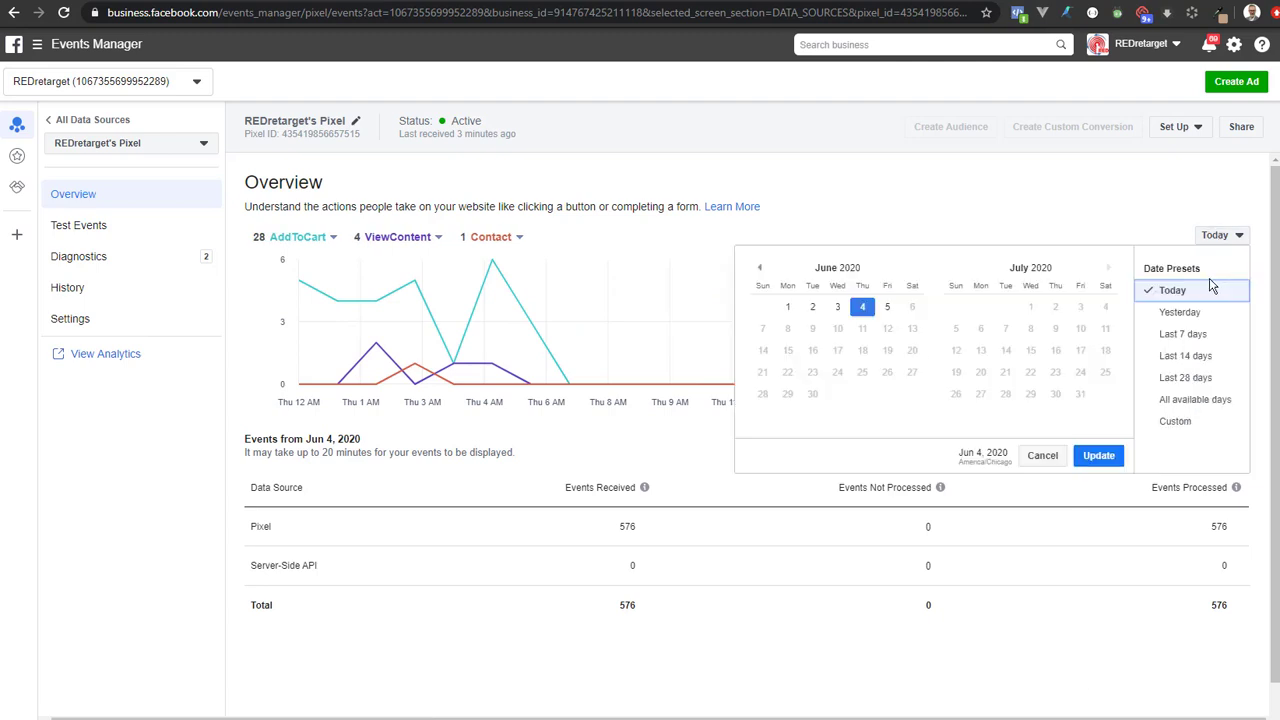
left_click(1192, 313)
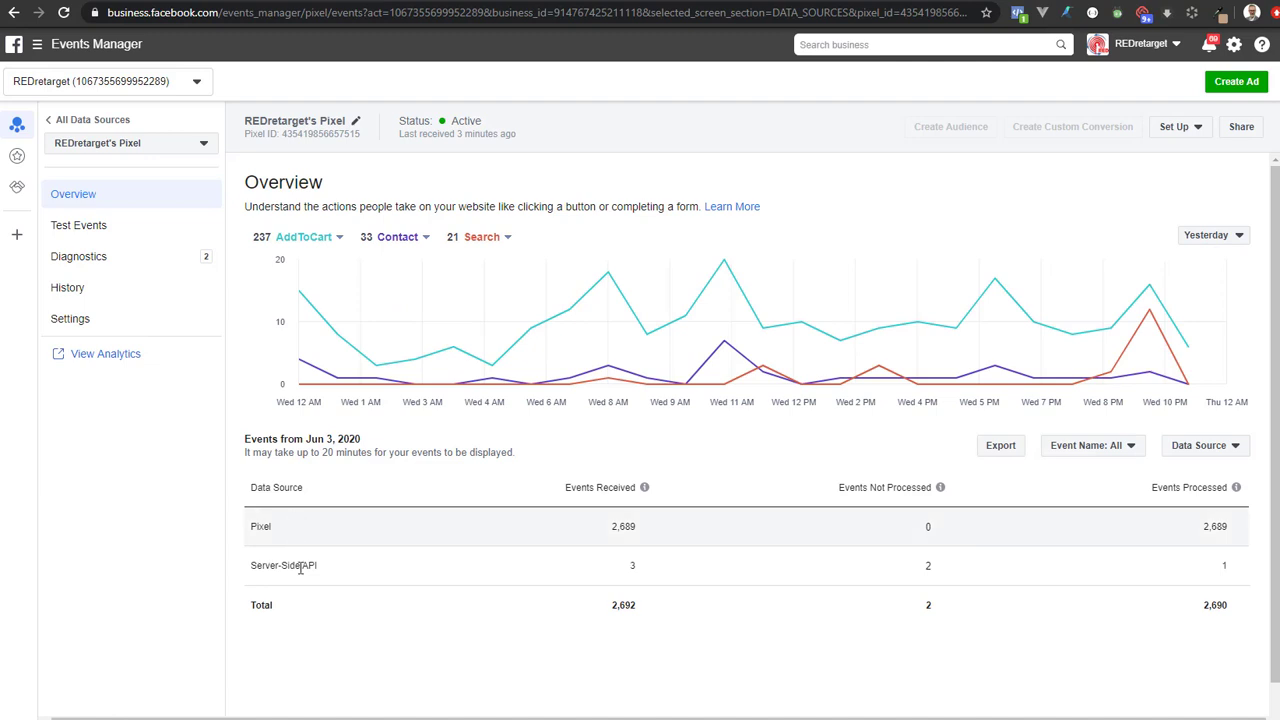
View the event table broken down by Events and return the breakdown to Data Source
left_click(1234, 450)
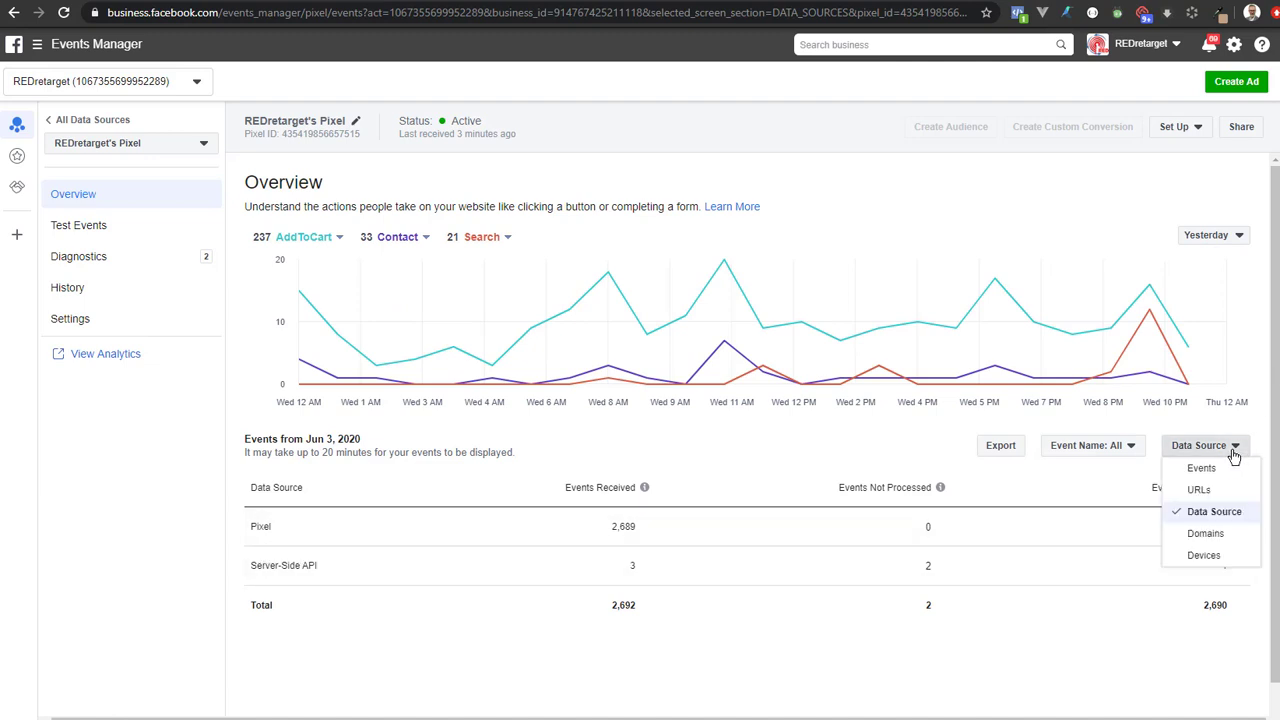
left_click(1209, 466)
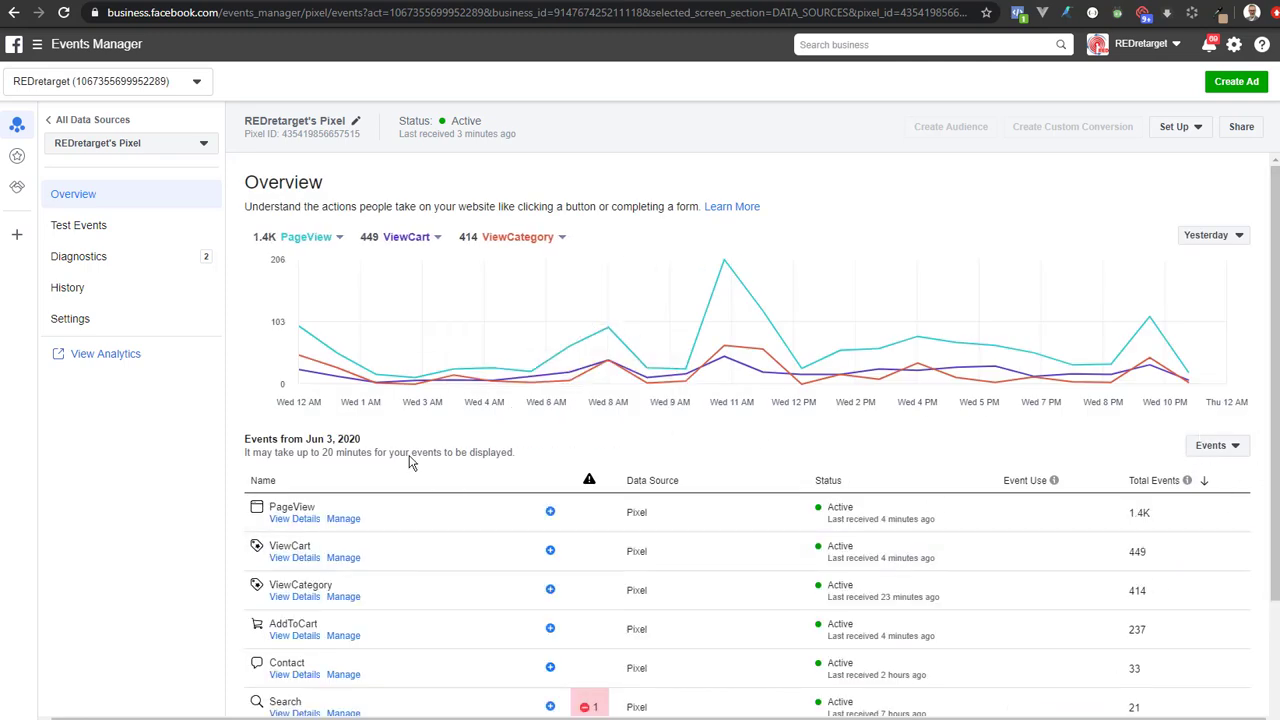
left_click(1224, 449)
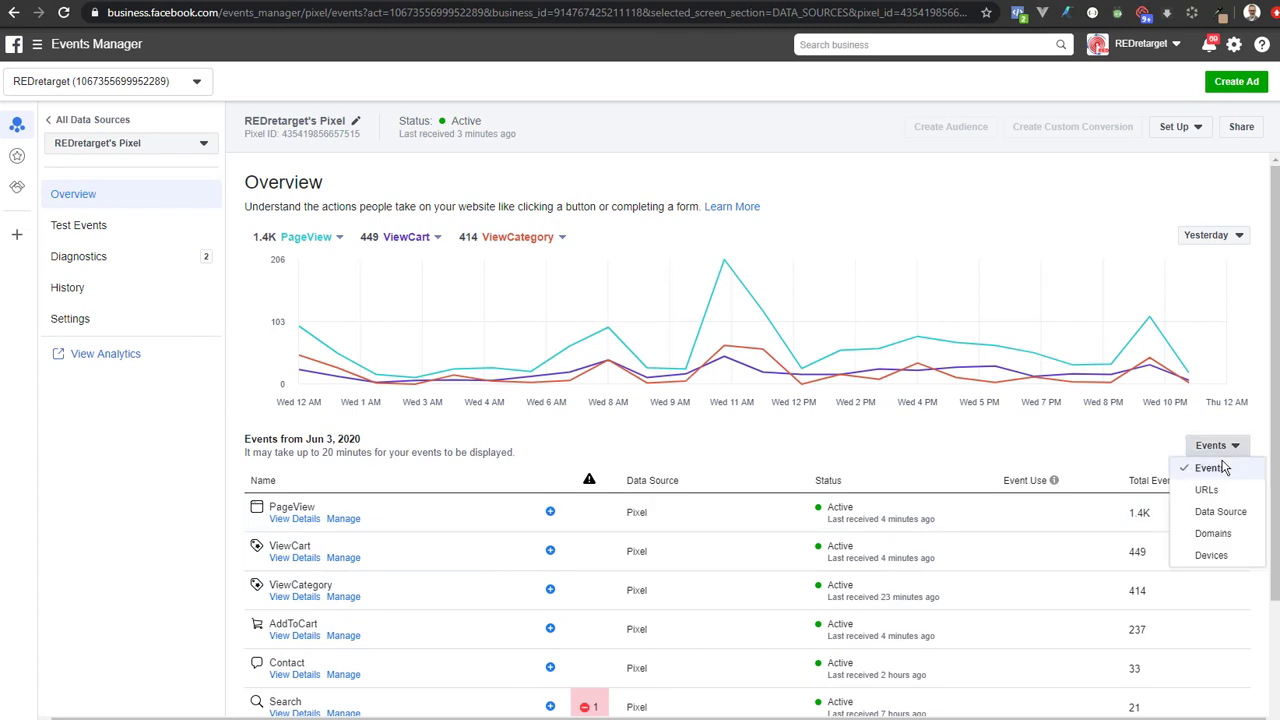
left_click(1215, 512)
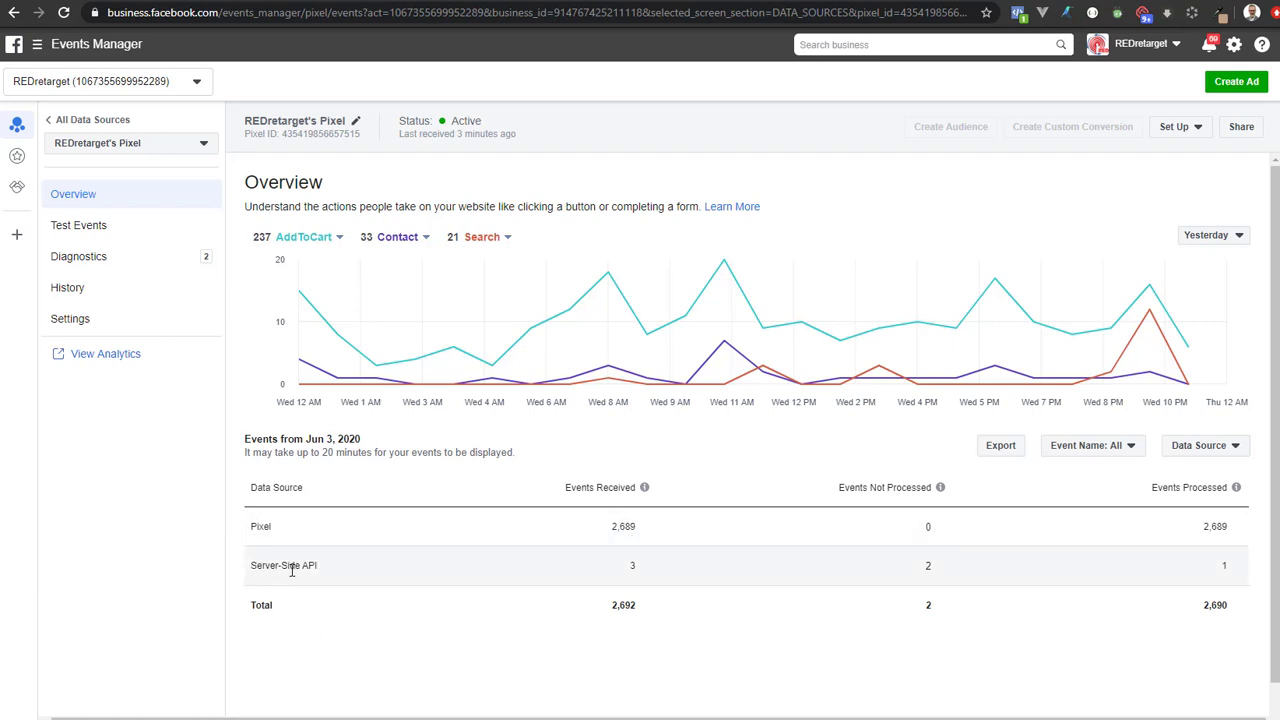
Examine the Server-Side API row's received, not processed and deduplicated event counts and compare them with the Pixel row
double_click(633, 566)
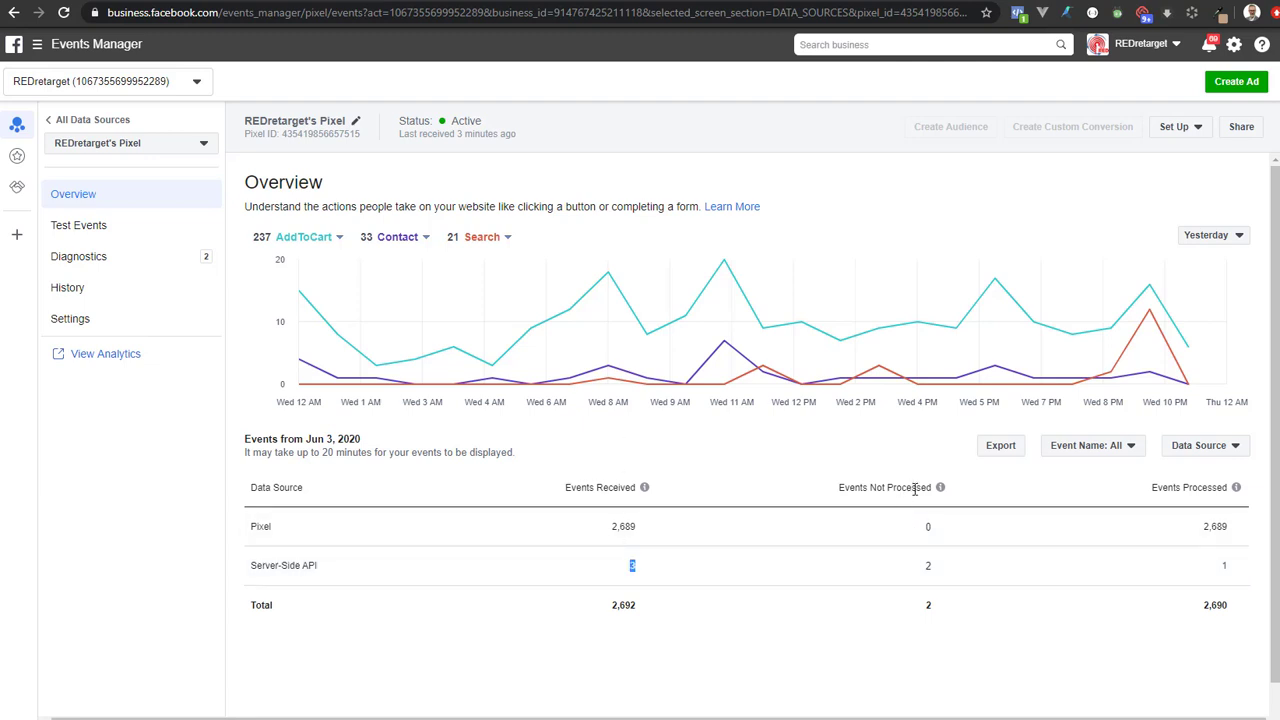
double_click(928, 566)
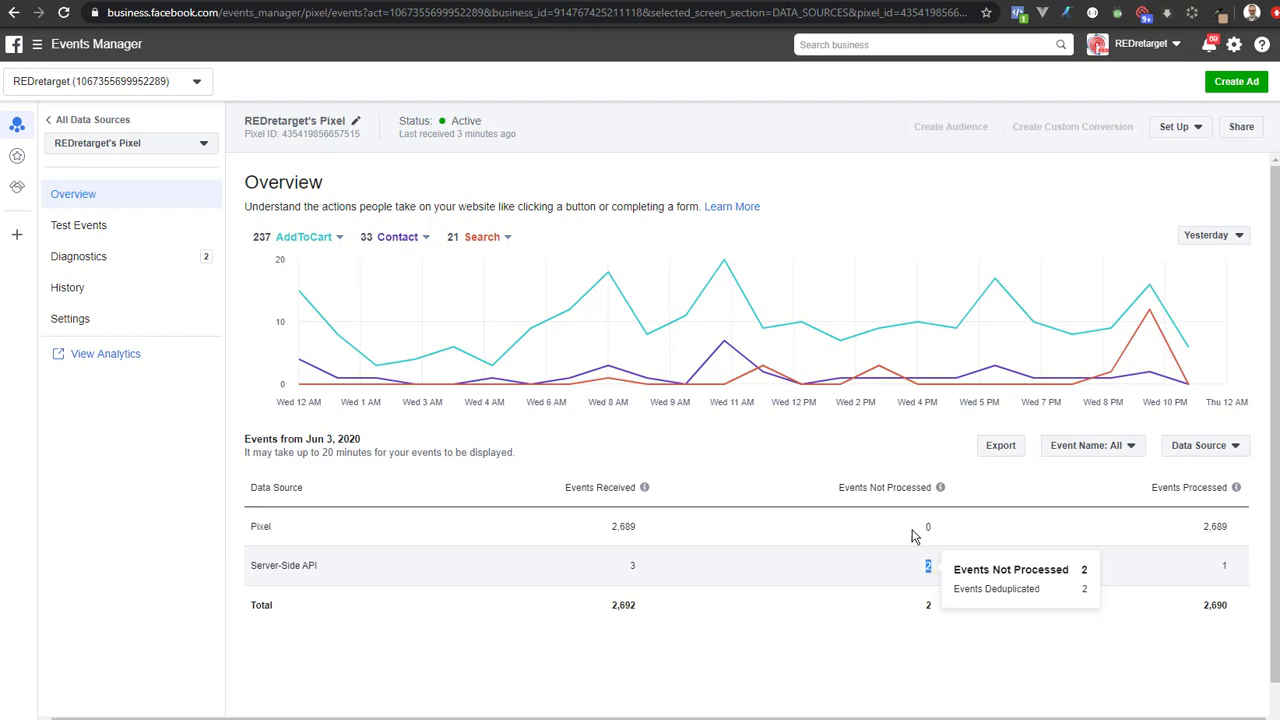
double_click(630, 570)
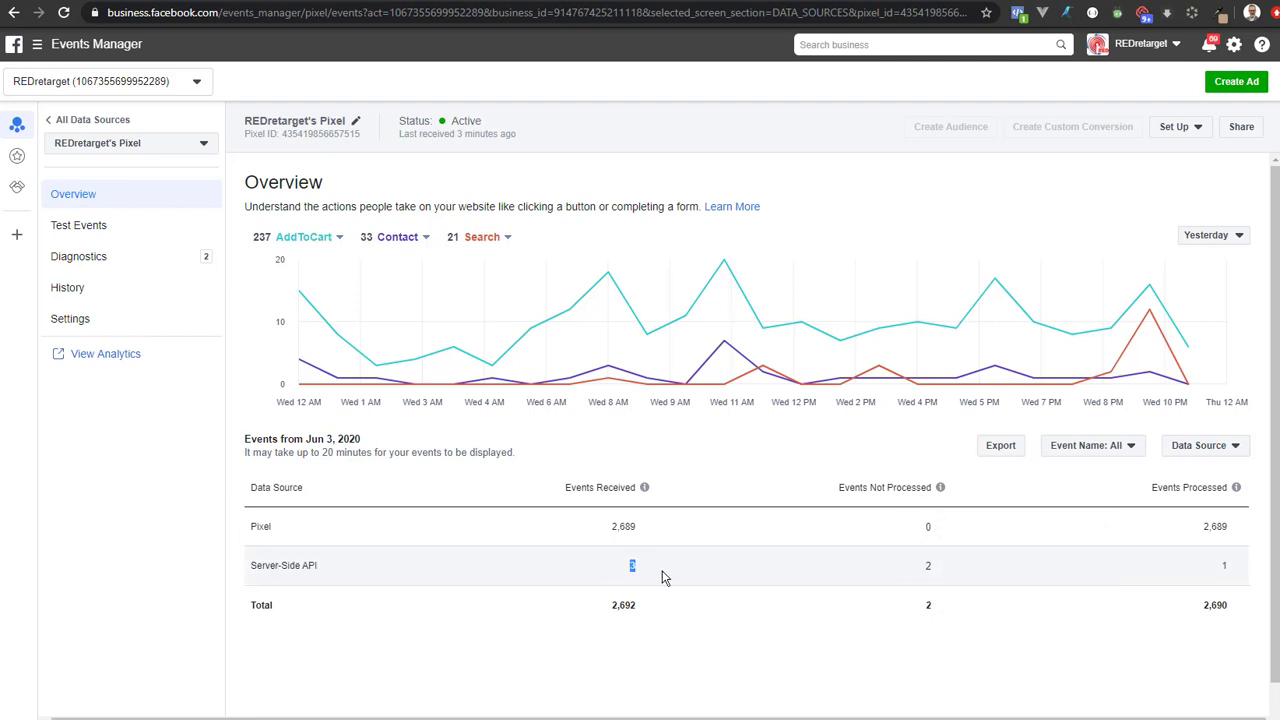
left_click(926, 566)
mouse_move(925, 531)
left_click_drag(928, 528, 931, 570)
left_click(910, 582)
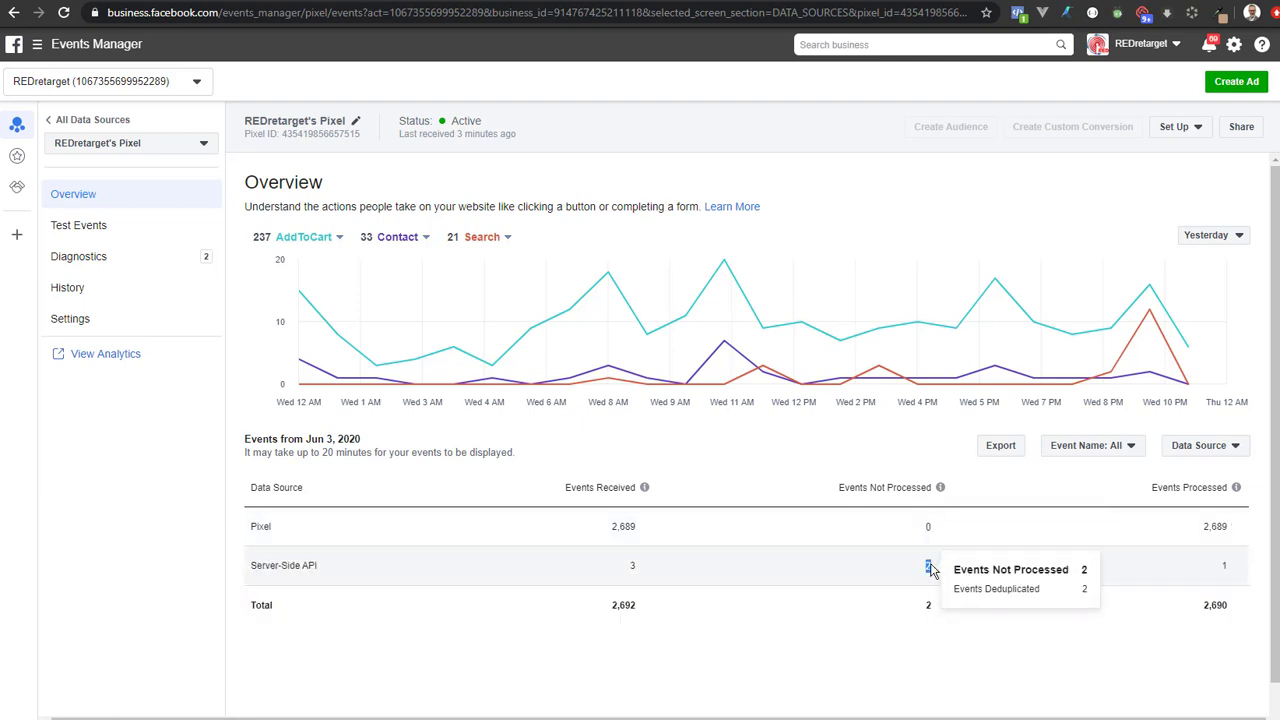
left_click_drag(256, 566, 349, 569)
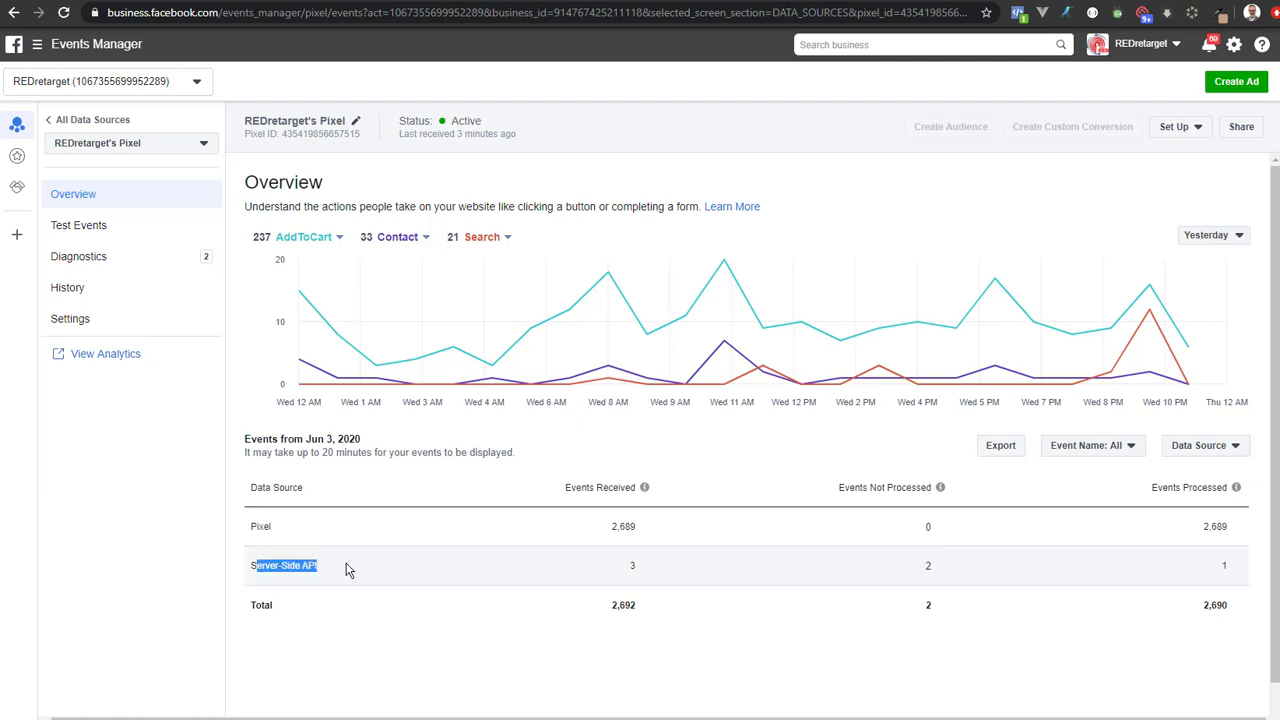
double_click(928, 567)
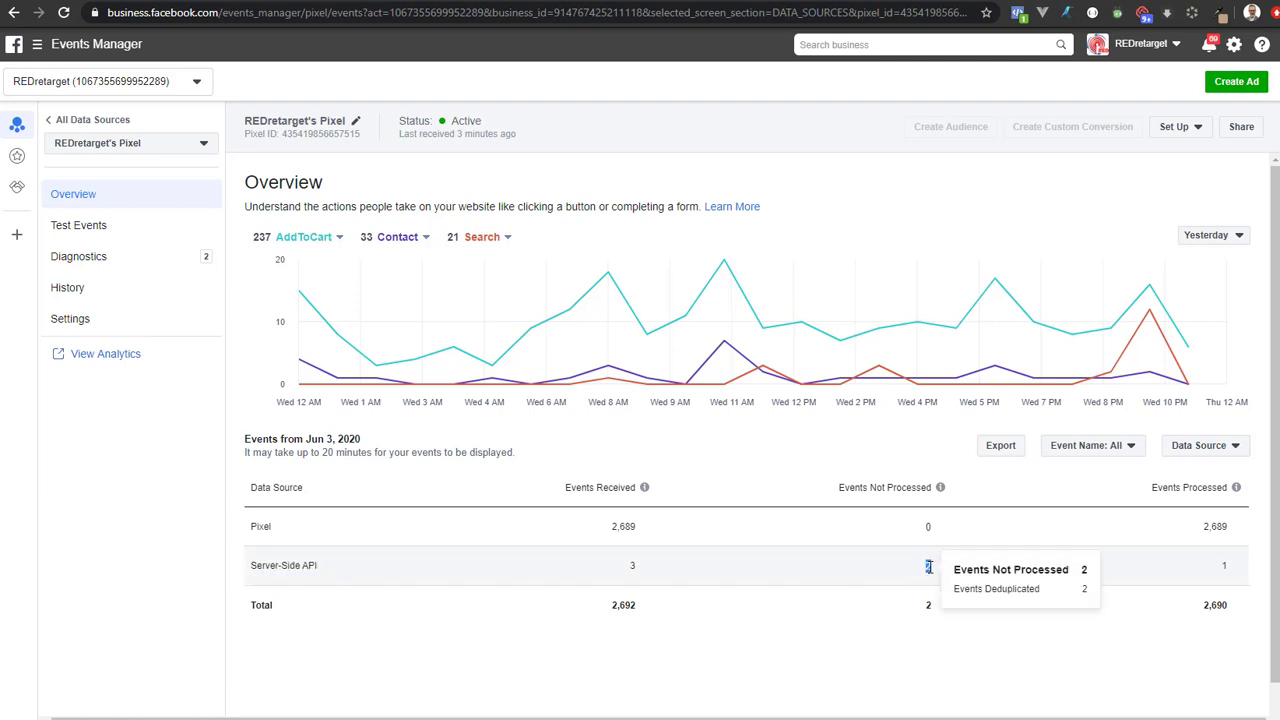
mouse_move(928, 527)
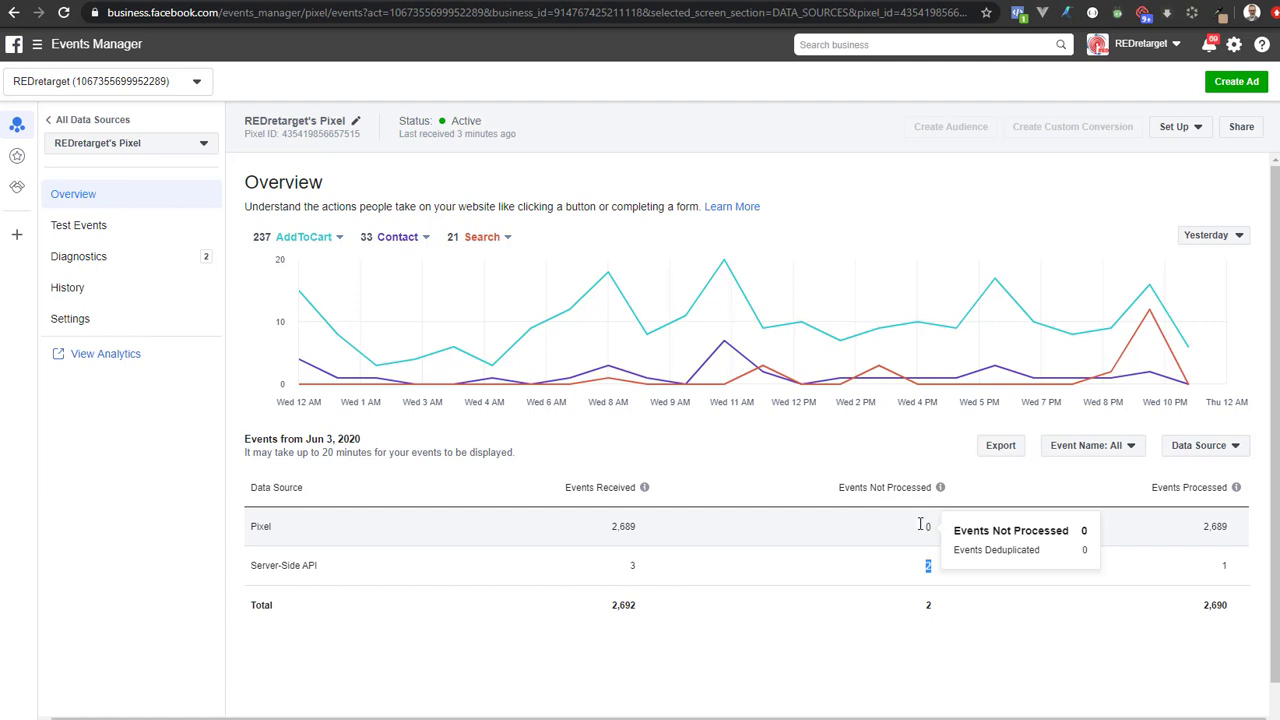
left_click(908, 570)
mouse_move(930, 566)
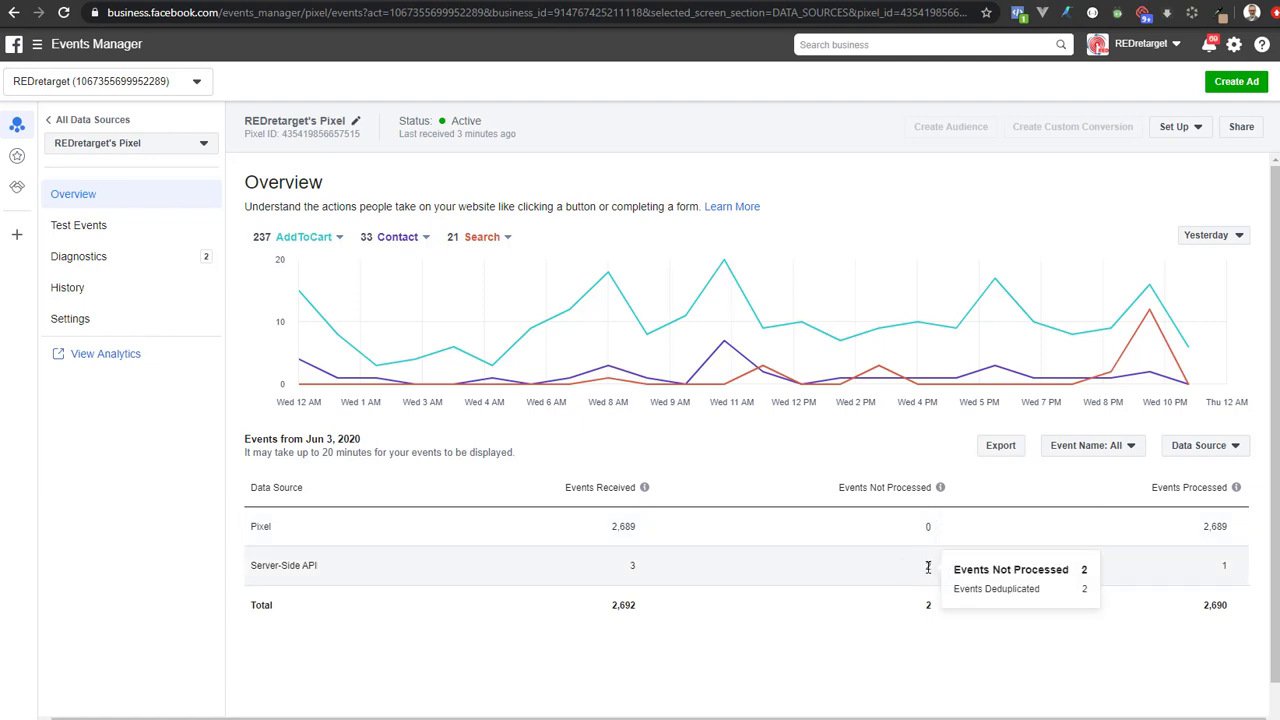
left_click_drag(930, 566, 940, 575)
left_click(783, 572)
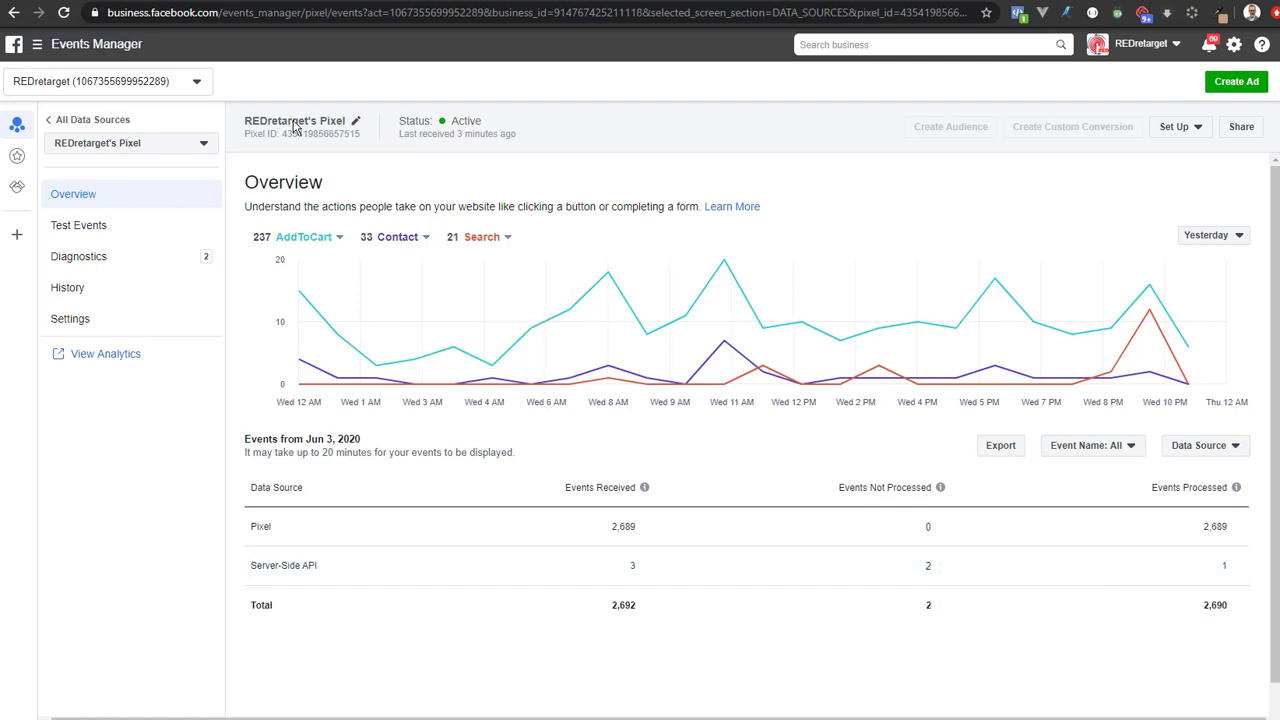
mouse_move(930, 568)
left_click_drag(930, 568, 941, 572)
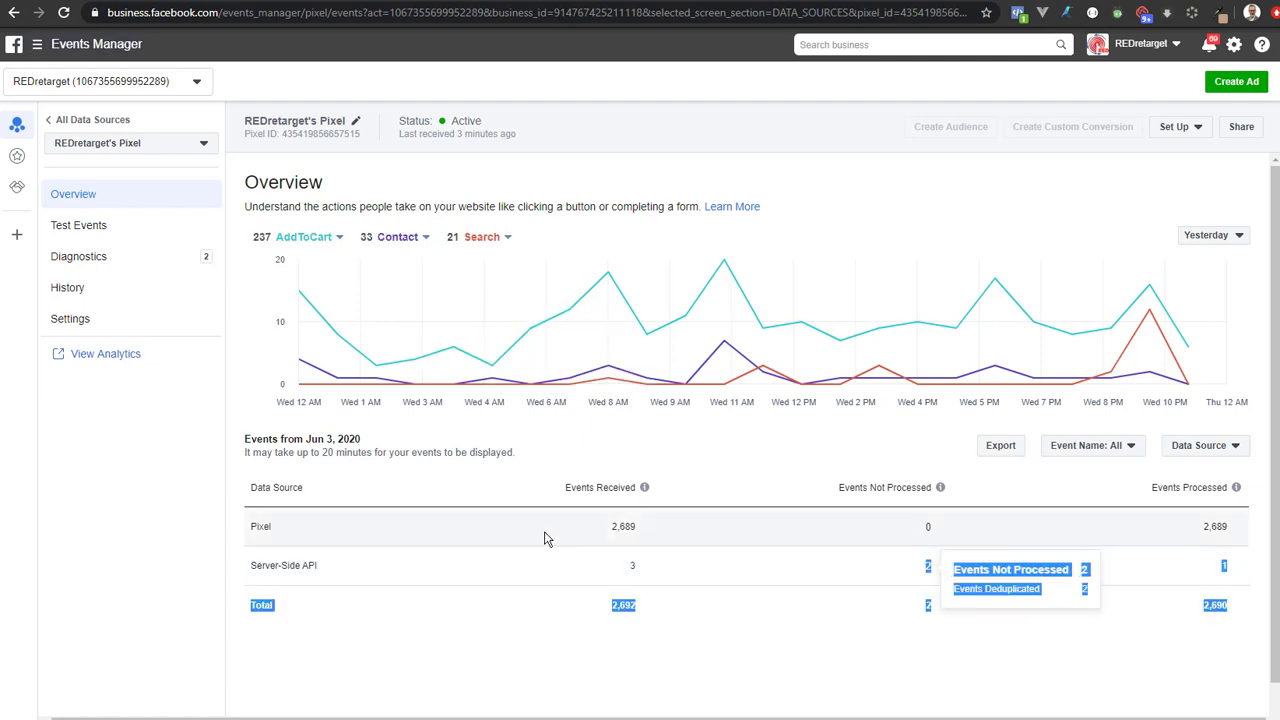
left_click(898, 575)
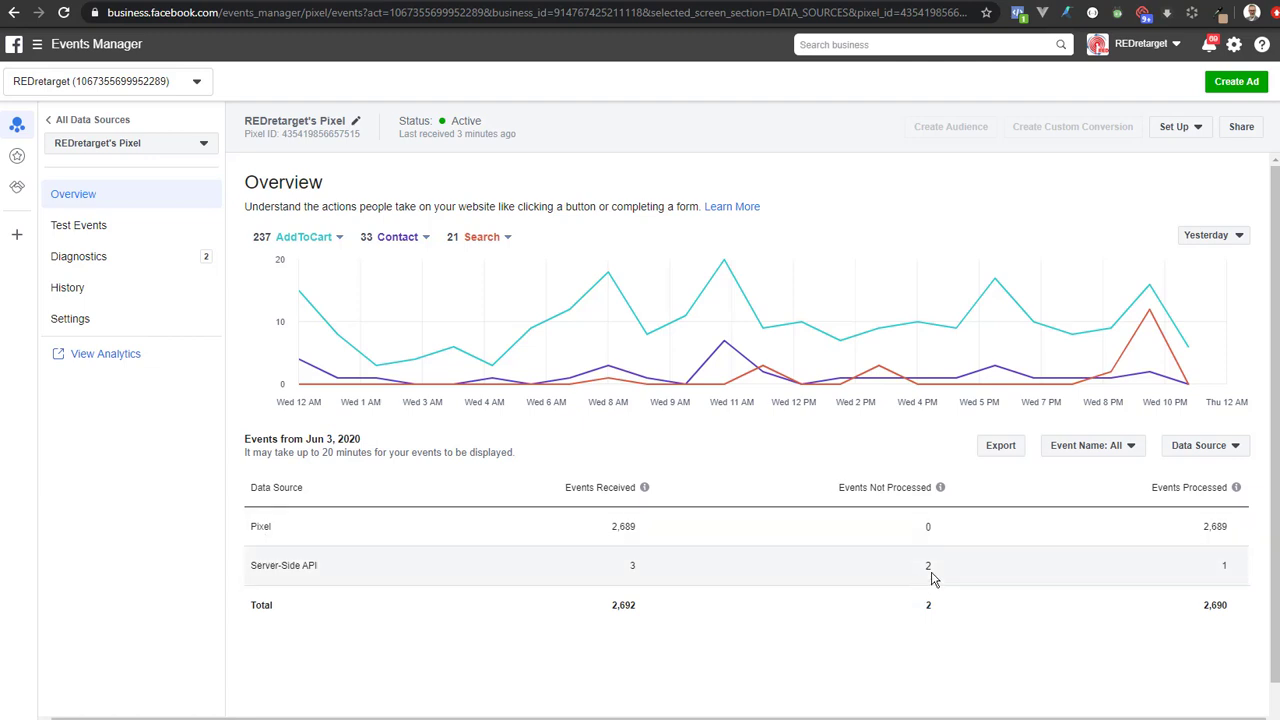
mouse_move(971, 566)
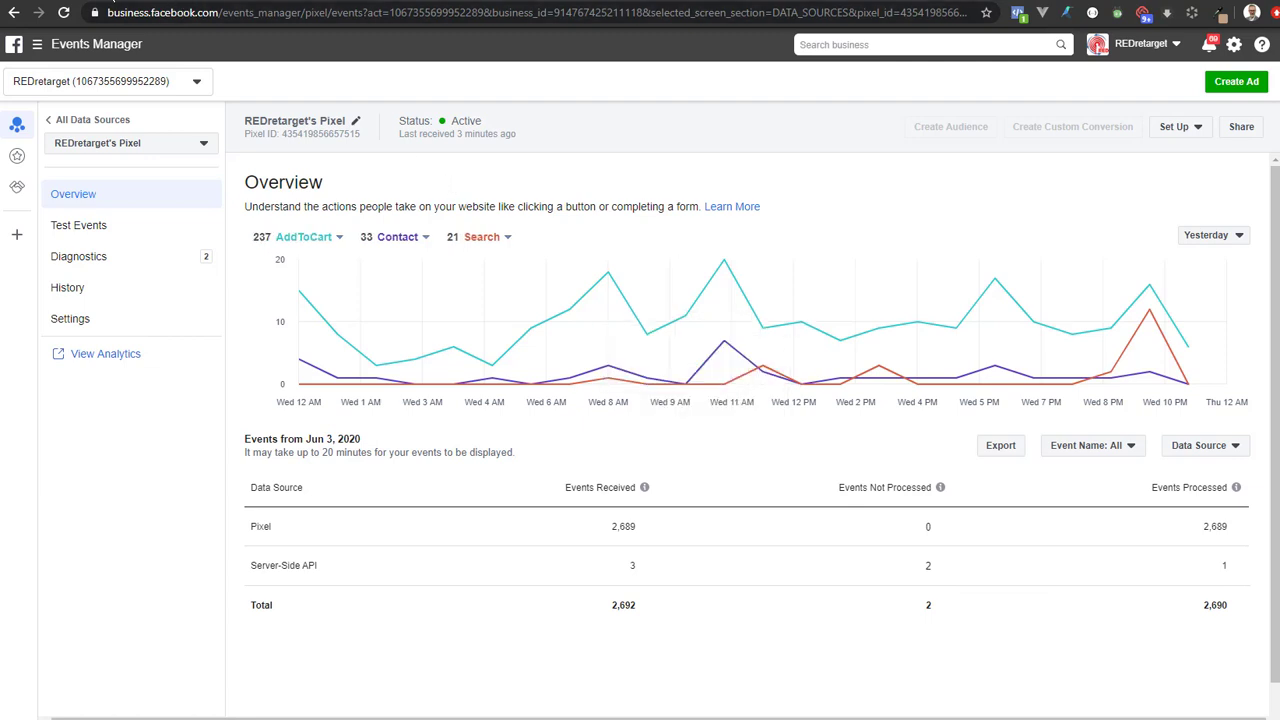
Switch to Trackify's Integrations page and review the setup instructions for Server-Side Purchase events via Zapier
left_click(113, 5)
scroll(1090, 527, "up", 1)
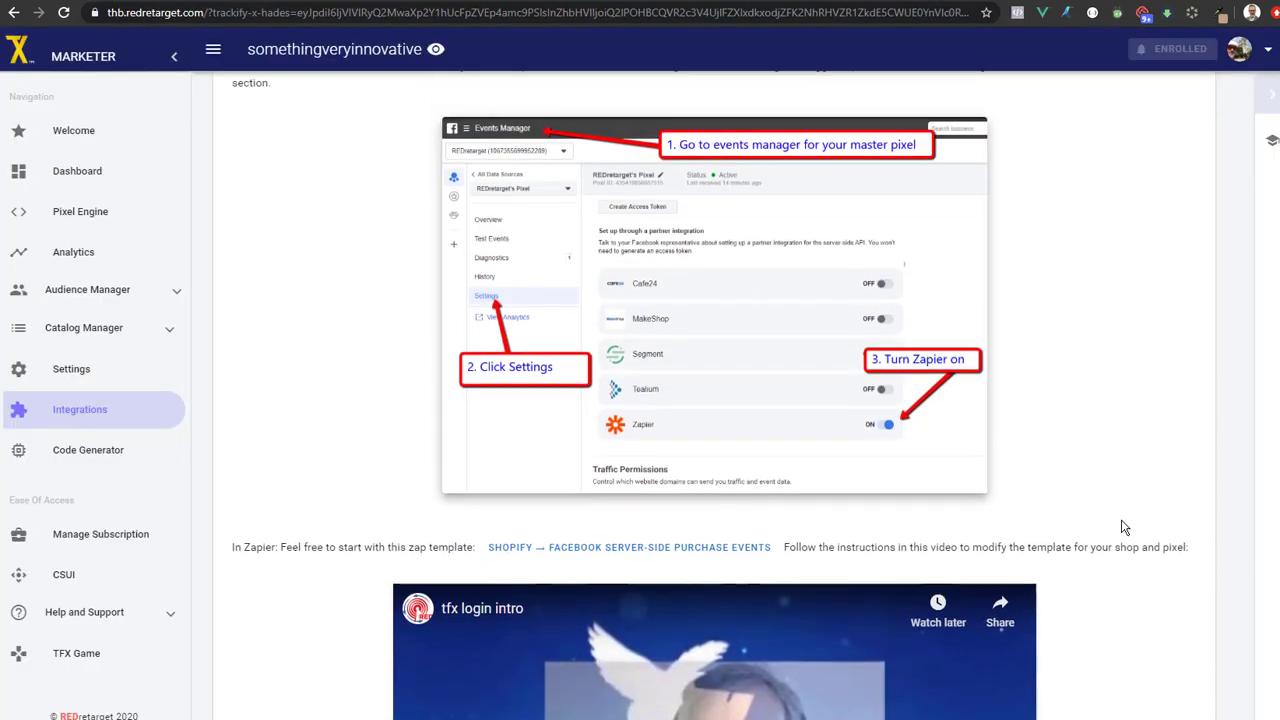
scroll(1124, 527, "up", 1)
scroll(1124, 527, "up", 3)
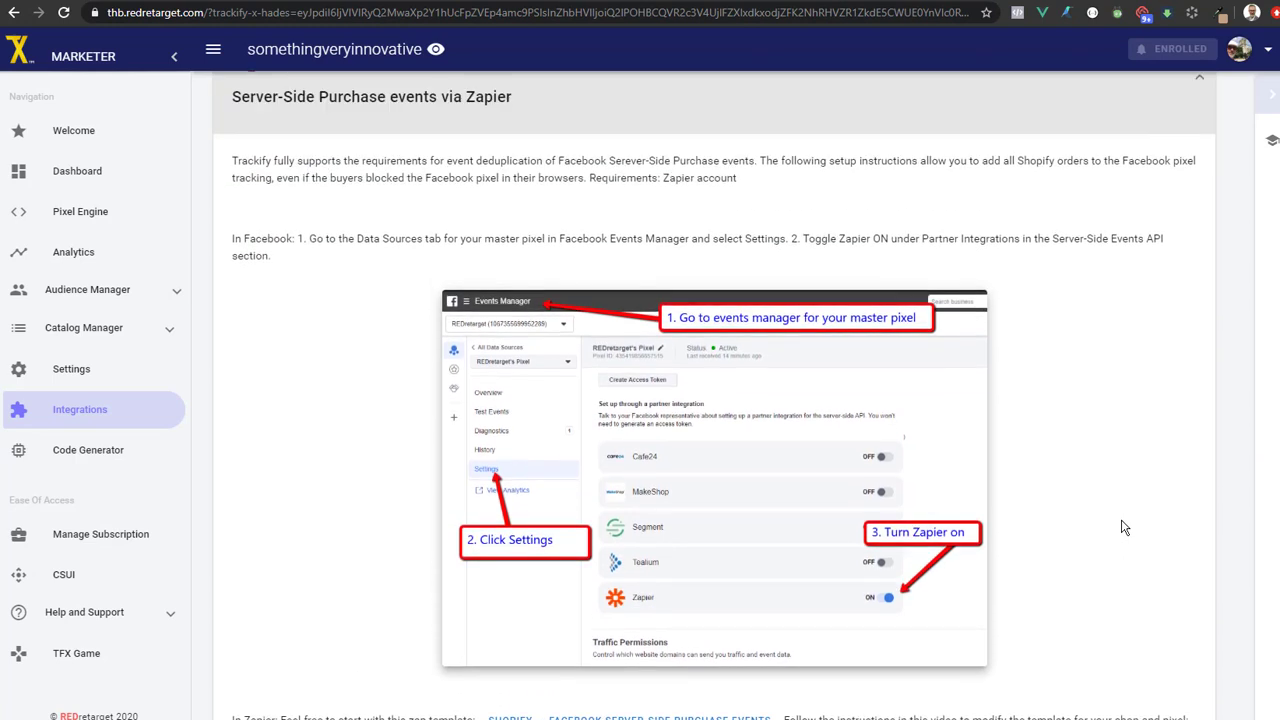
scroll(1124, 527, "down", 1)
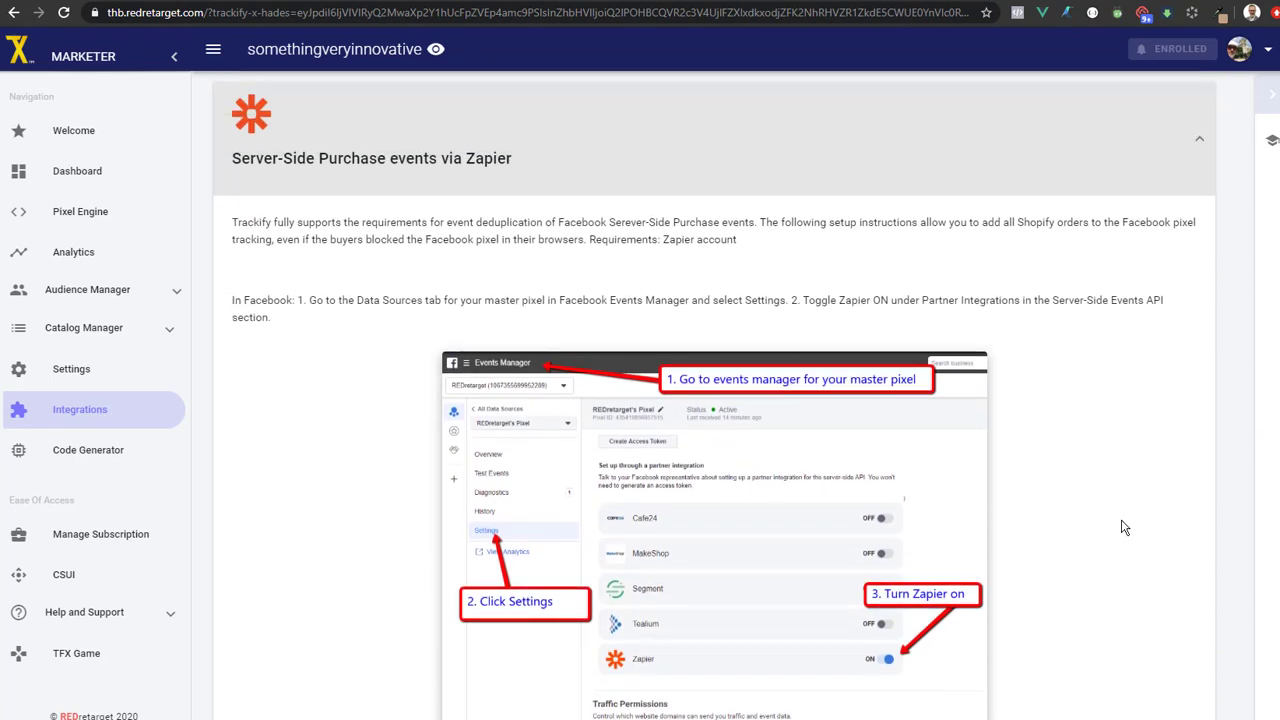